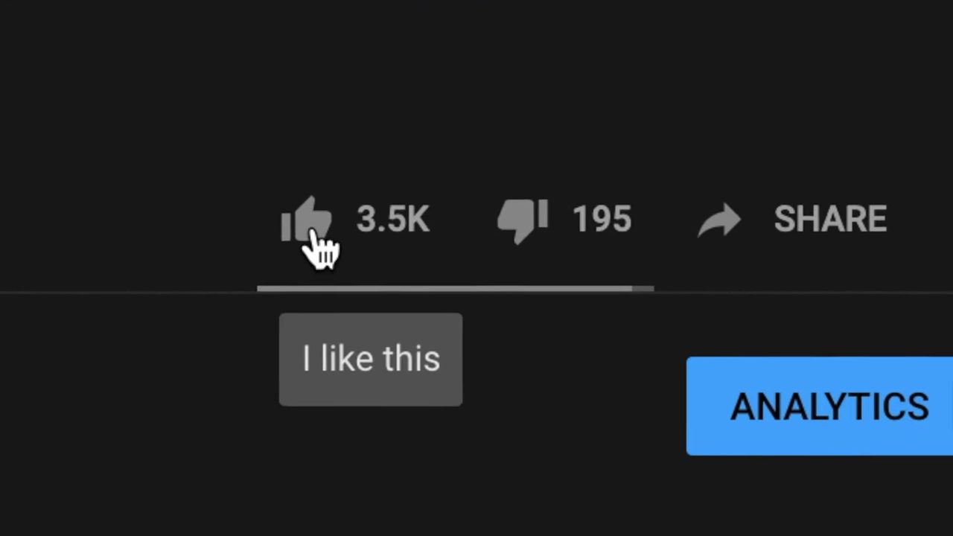
Like the video and follow the pinned comment's bit.ly/MoonBybit link to Bybit's Rewards Hub
click(311, 230)
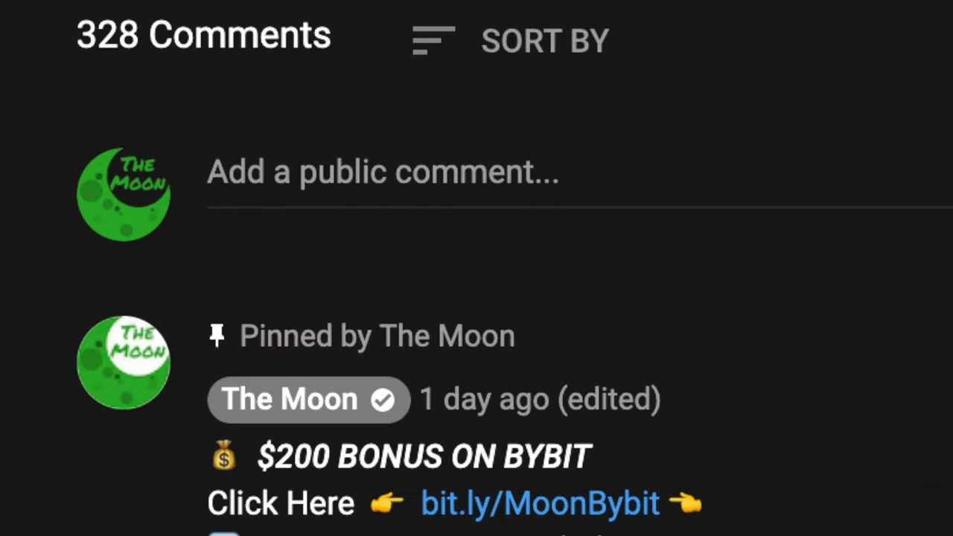
scroll(476, 268, down, 2)
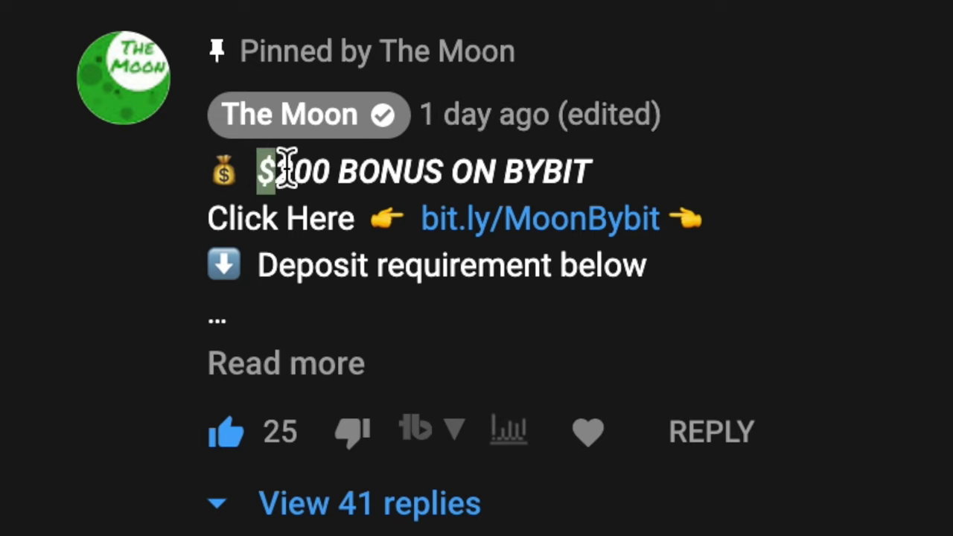
click(402, 162)
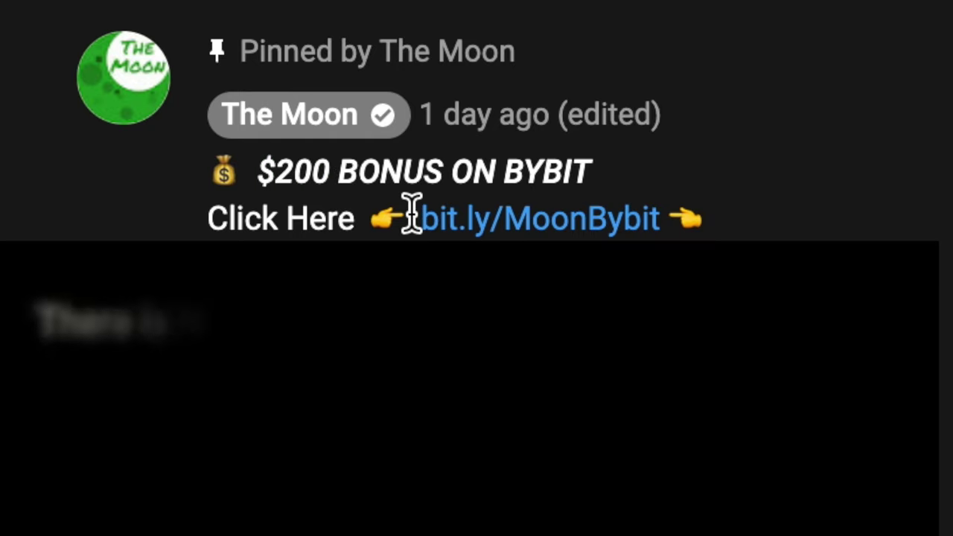
drag(413, 216, 527, 226)
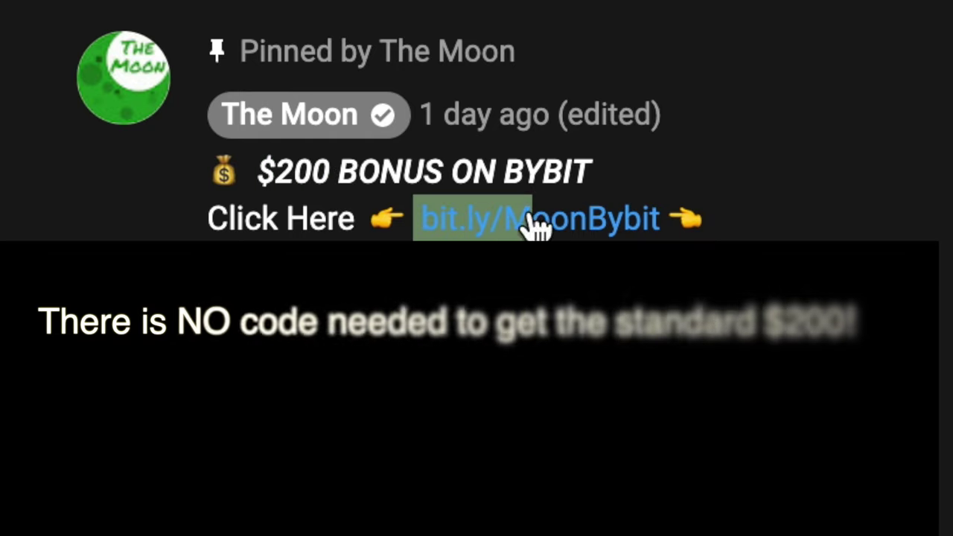
click(313, 220)
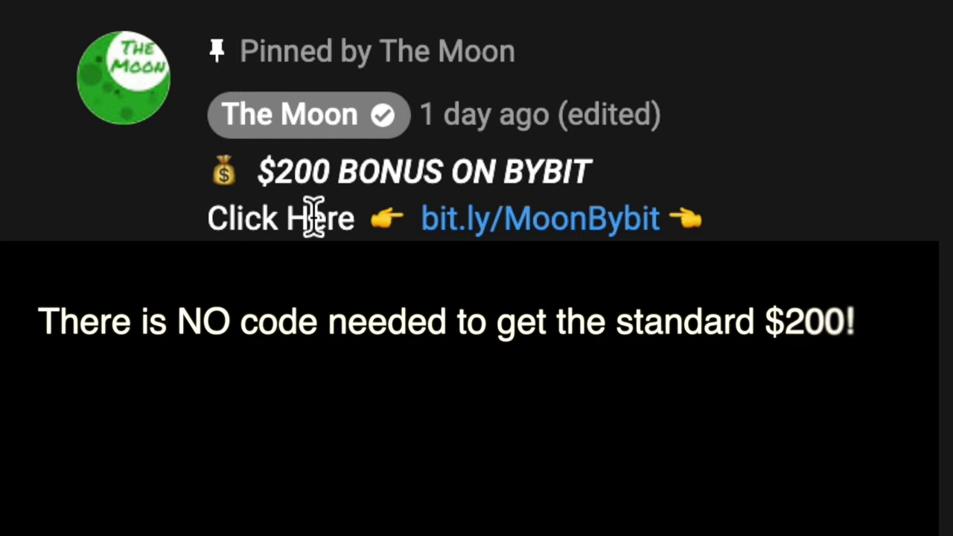
click(595, 218)
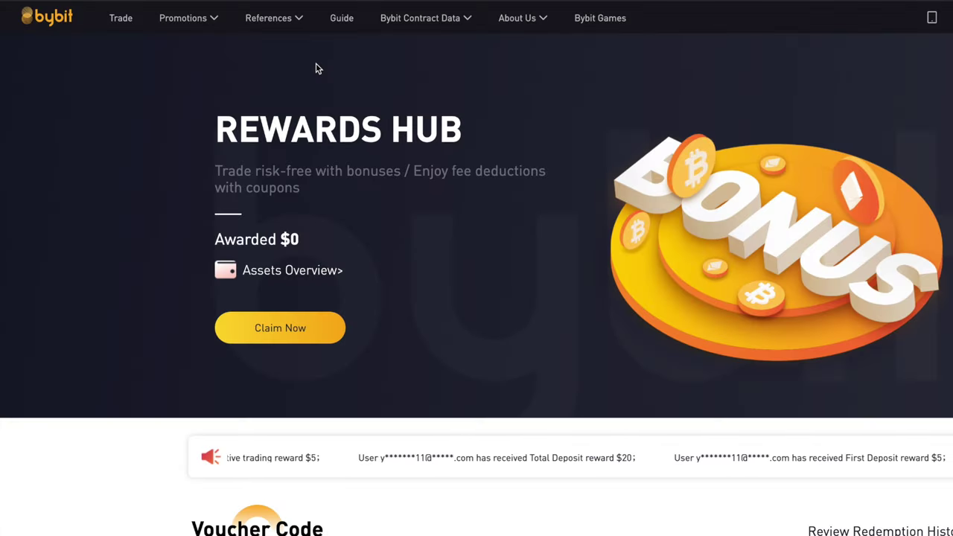
Bring up Bybit's Promotions menu and scroll down the Rewards Hub page
mouse_move(190, 18)
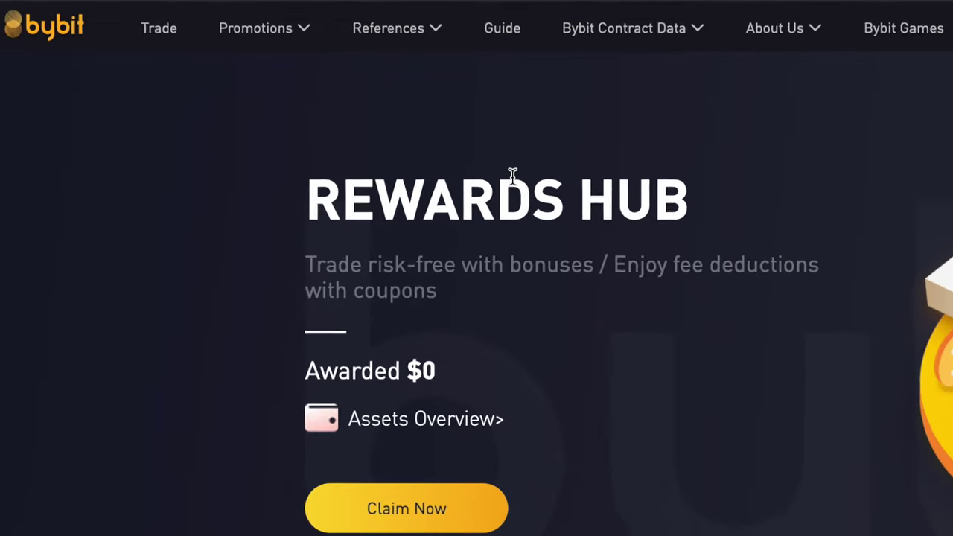
scroll(510, 181, down, 6)
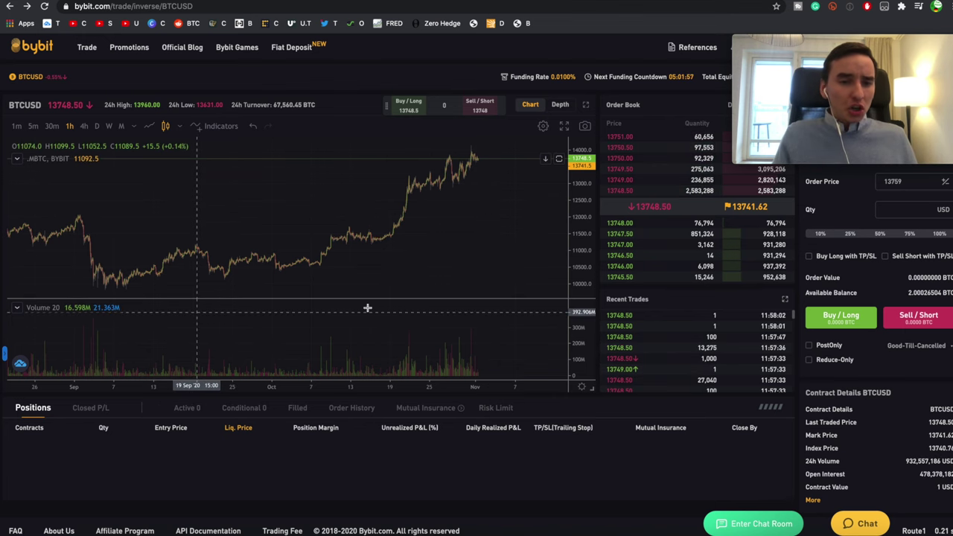
drag(397, 238, 370, 278)
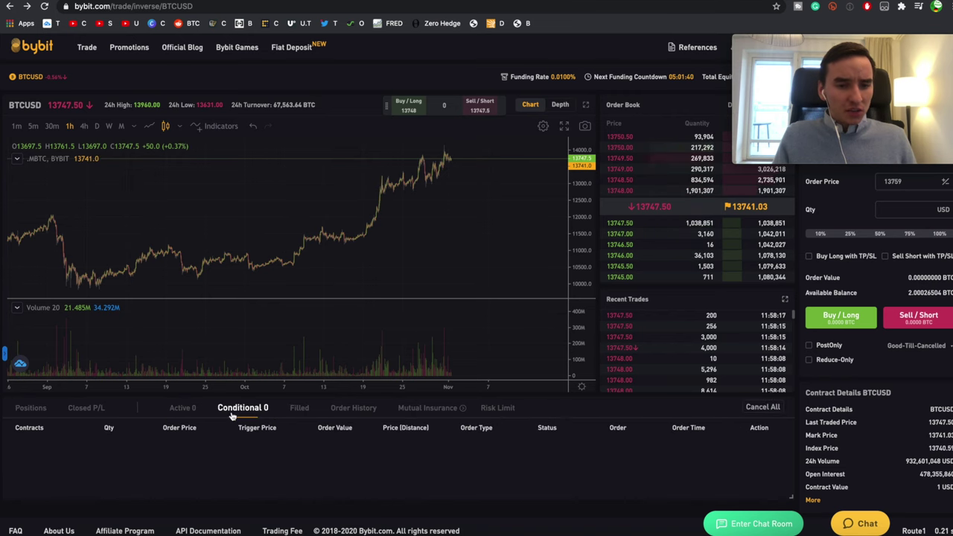
click(34, 409)
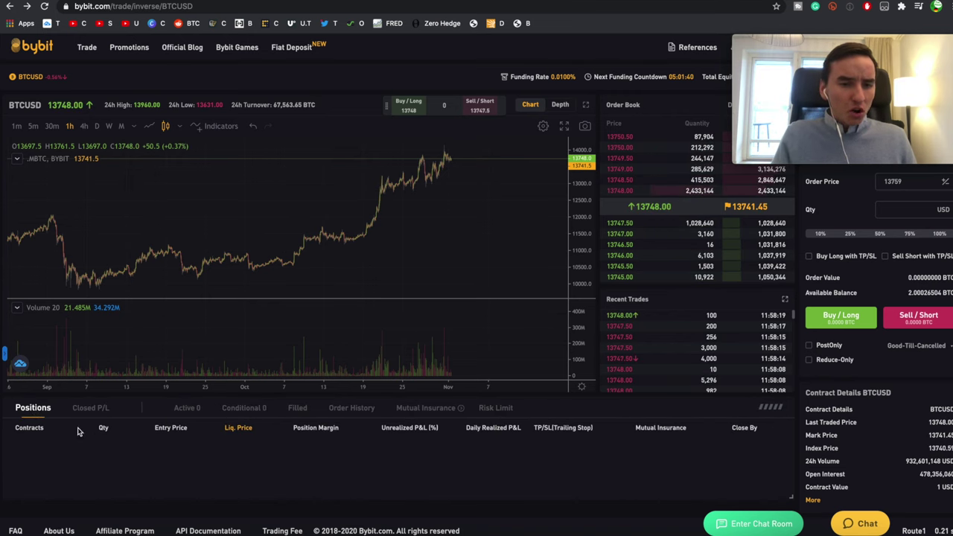
mouse_move(74, 40)
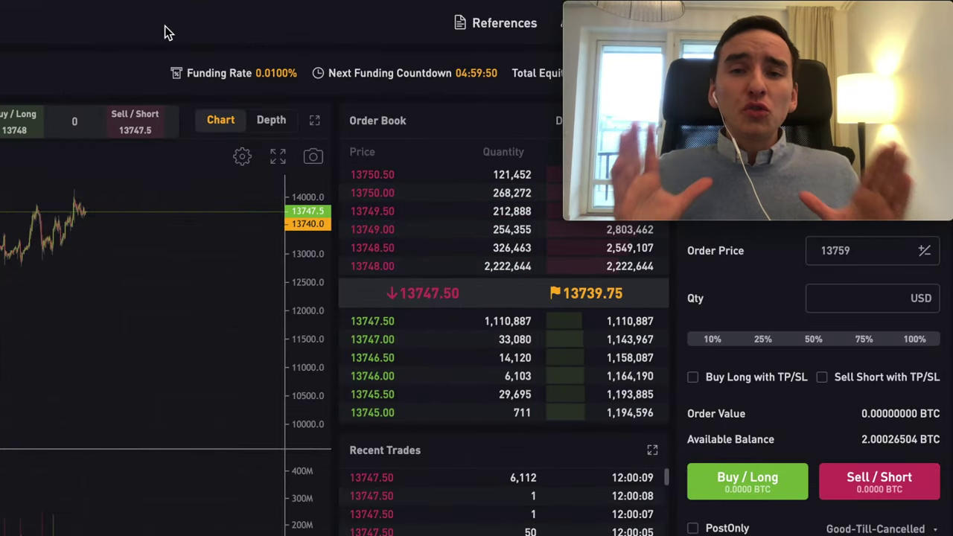
Highlight the pinned comment's label, bonus link, $200 BONUS amount and 0.2 BTC deposit requirement
scroll(476, 297, down, 2)
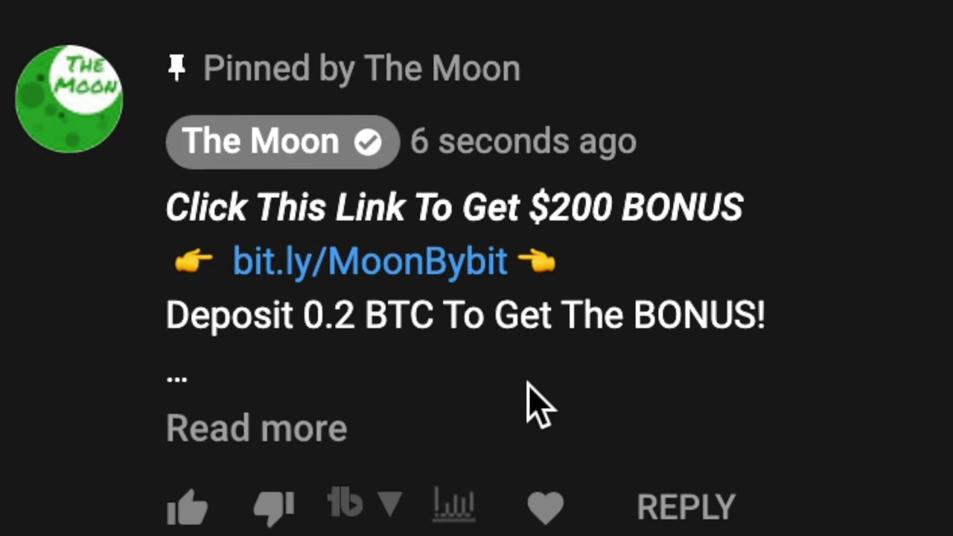
drag(197, 61, 533, 79)
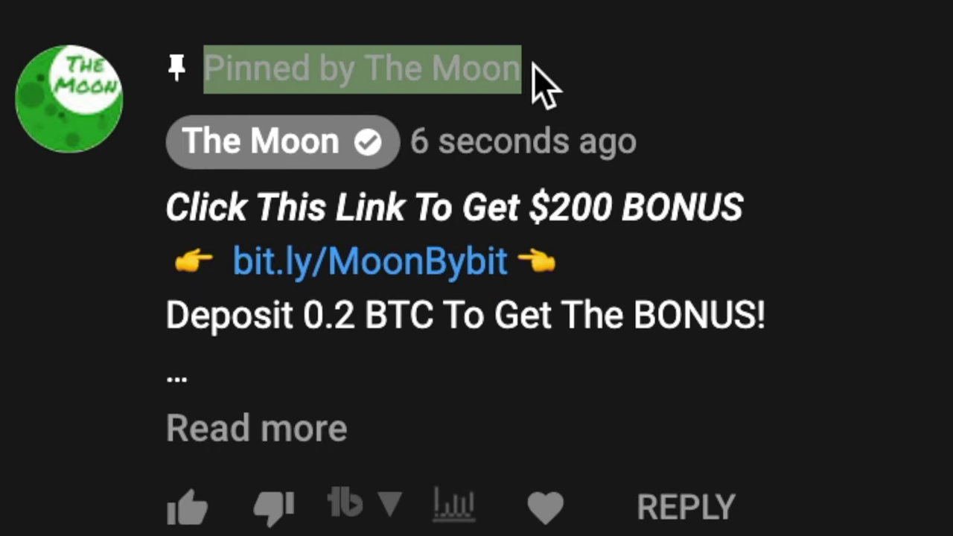
click(551, 81)
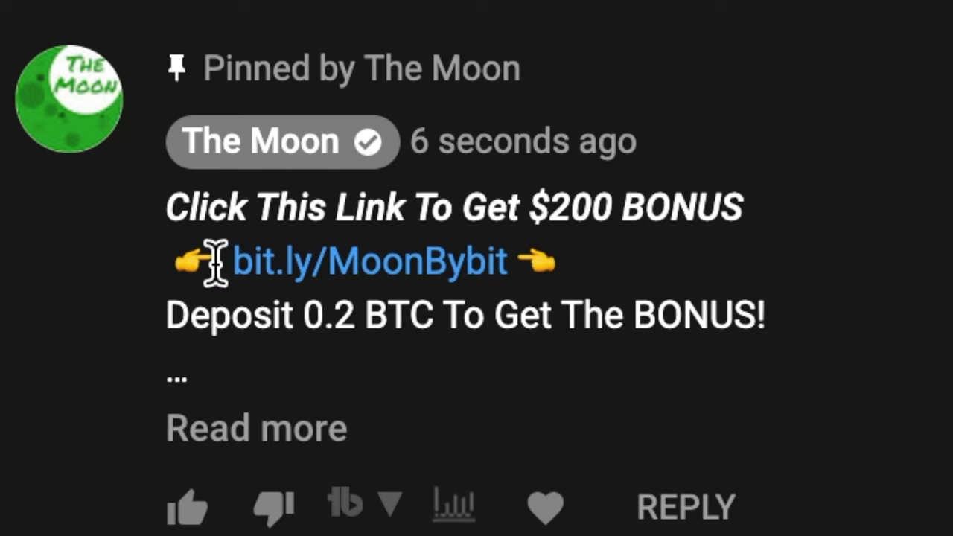
drag(220, 263, 459, 265)
click(590, 287)
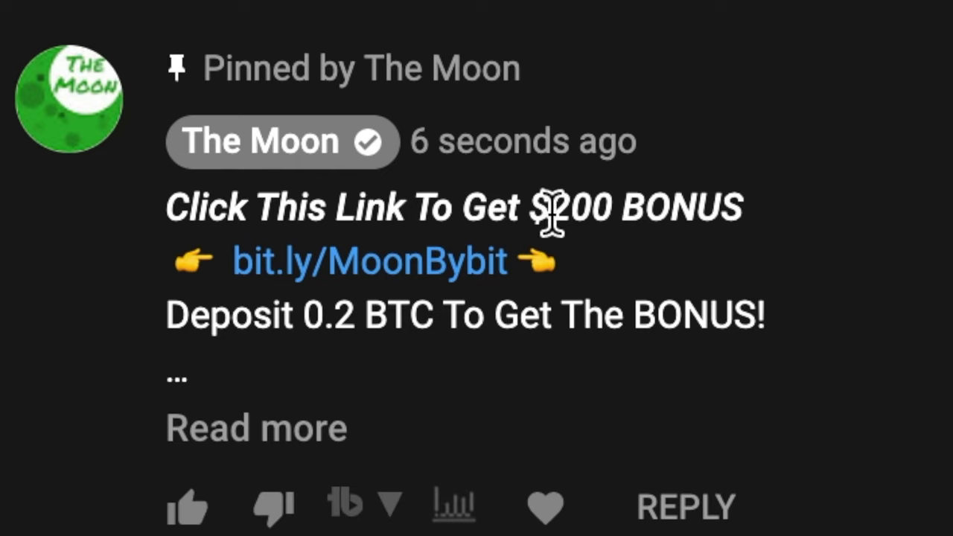
drag(532, 207, 740, 211)
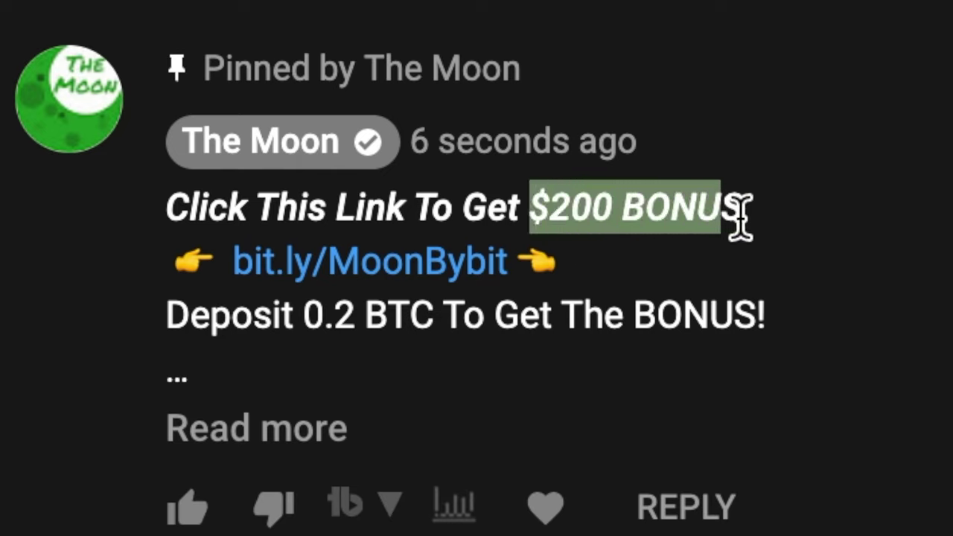
click(761, 234)
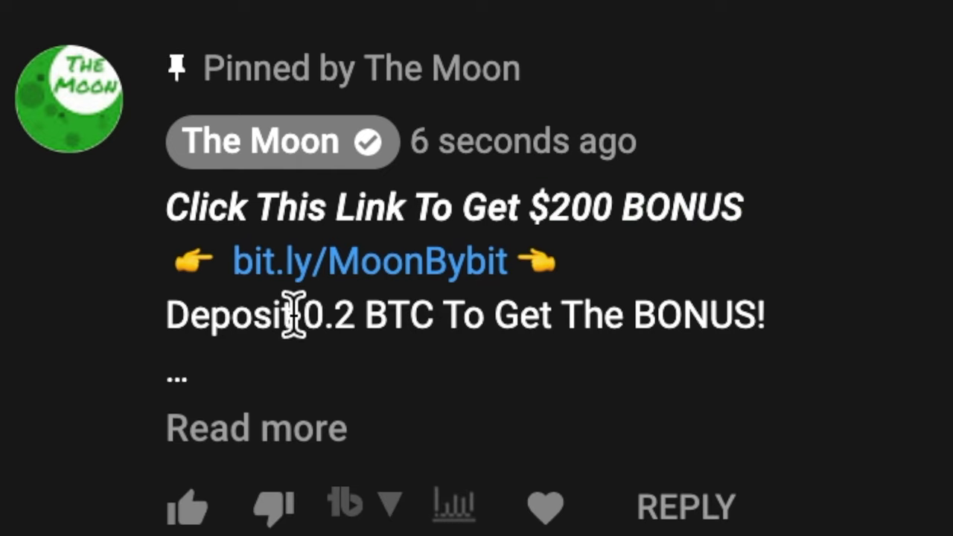
drag(292, 317, 453, 334)
click(453, 331)
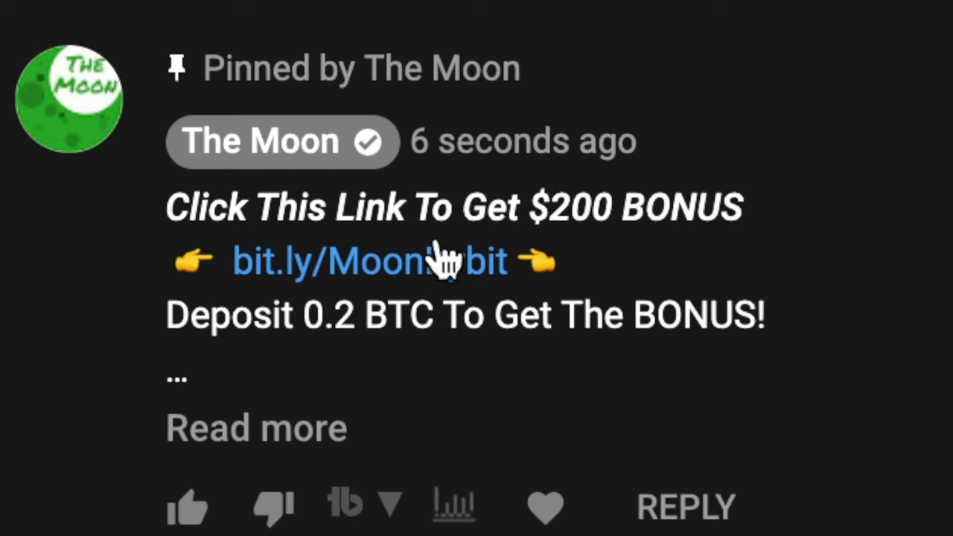
drag(531, 207, 609, 207)
click(611, 204)
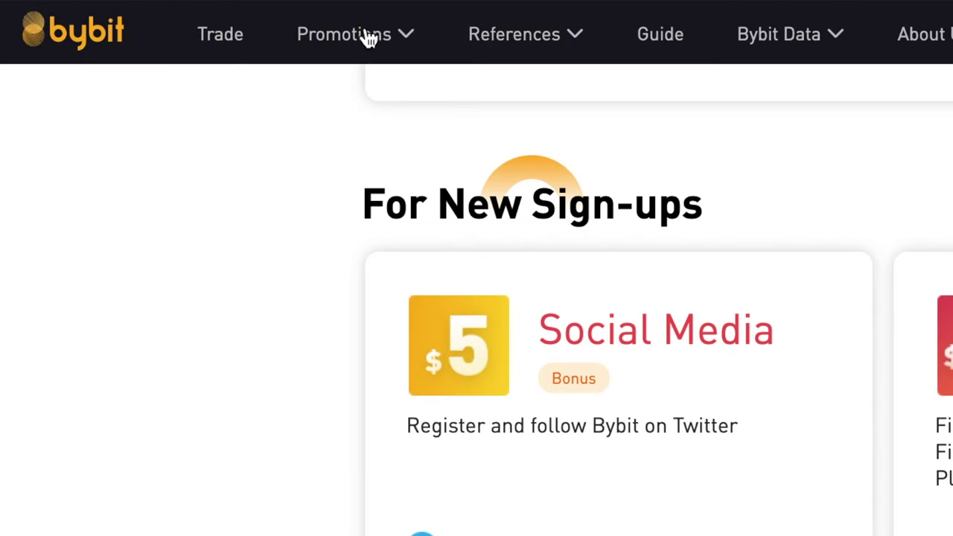
Bring up the Promotions menu on Bybit's For New Sign-ups bonuses page
mouse_move(366, 49)
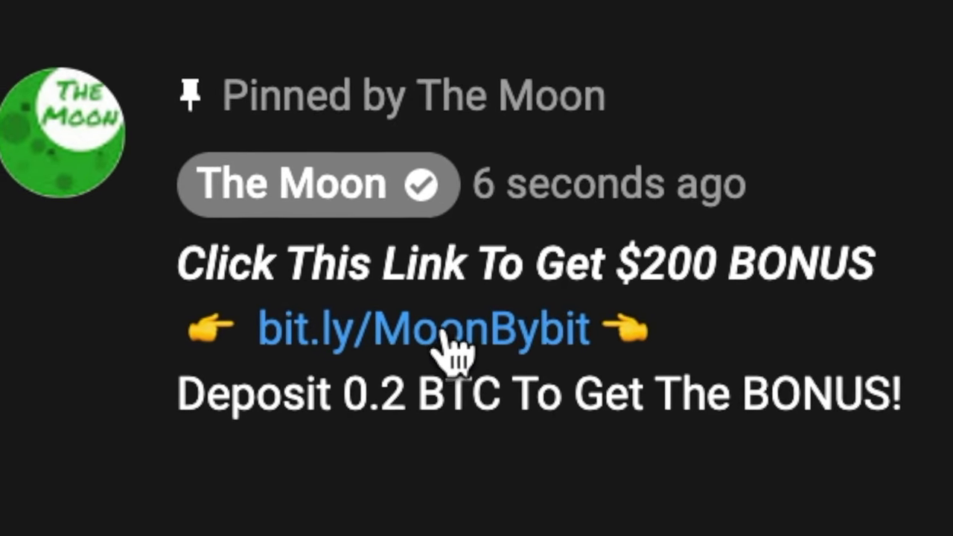
Open the bonus link and enter the account email and password on Account Registration
click(420, 349)
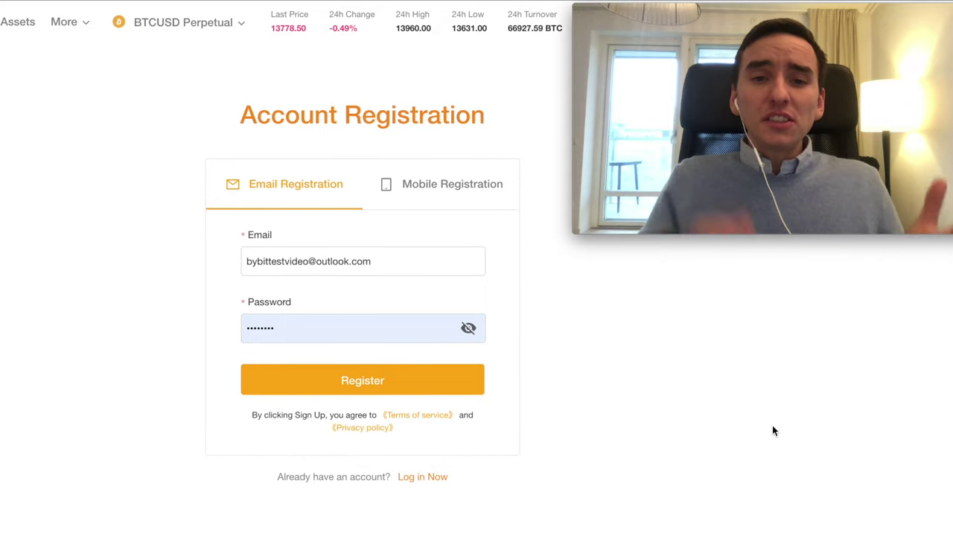
click(249, 260)
click(263, 330)
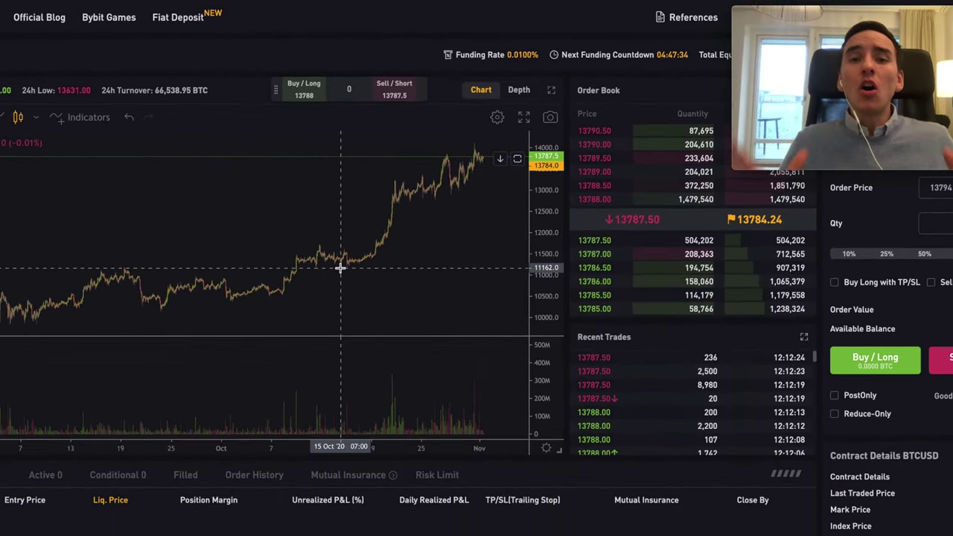
Show the Trade menu's Perpetual Contracts list with BTCUSD, ETHUSD and BTCUSDT pairs
mouse_move(214, 45)
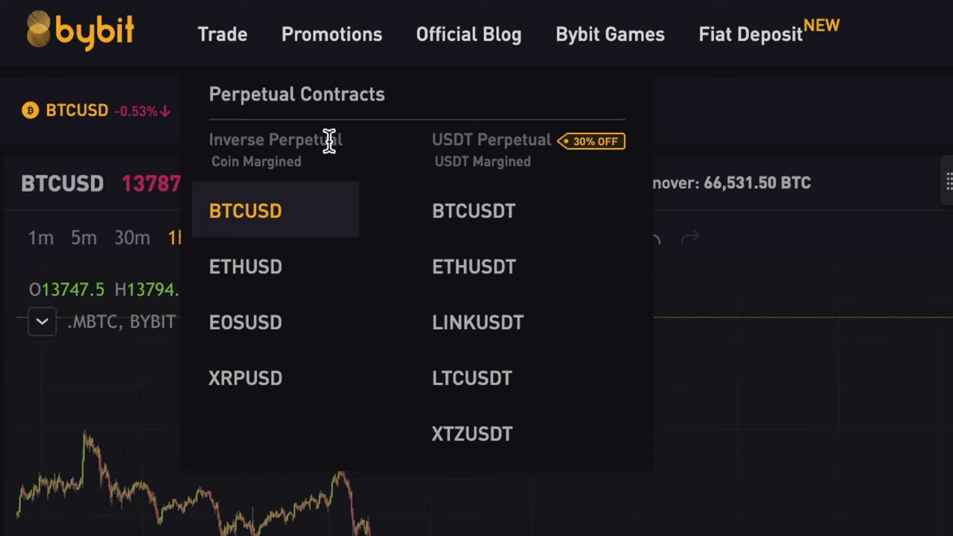
drag(212, 160, 283, 159)
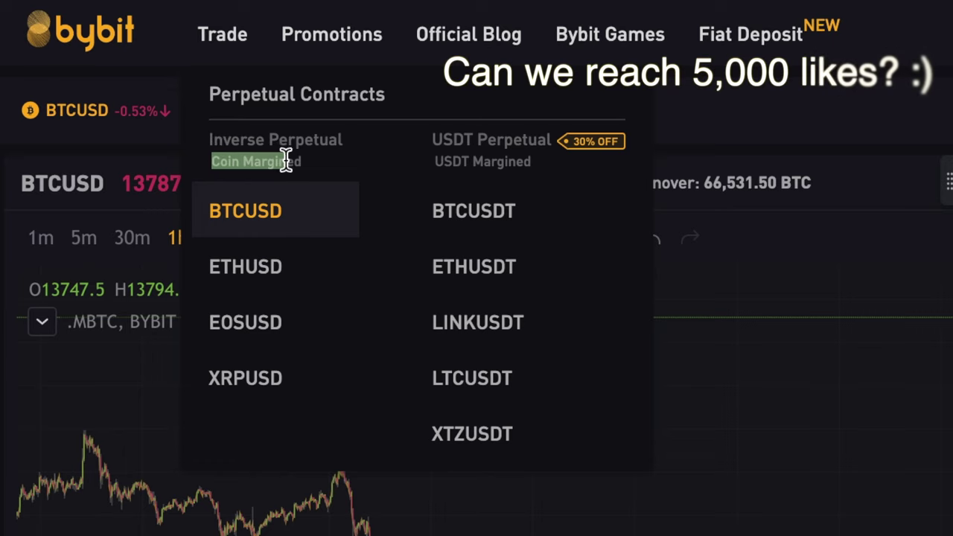
click(283, 161)
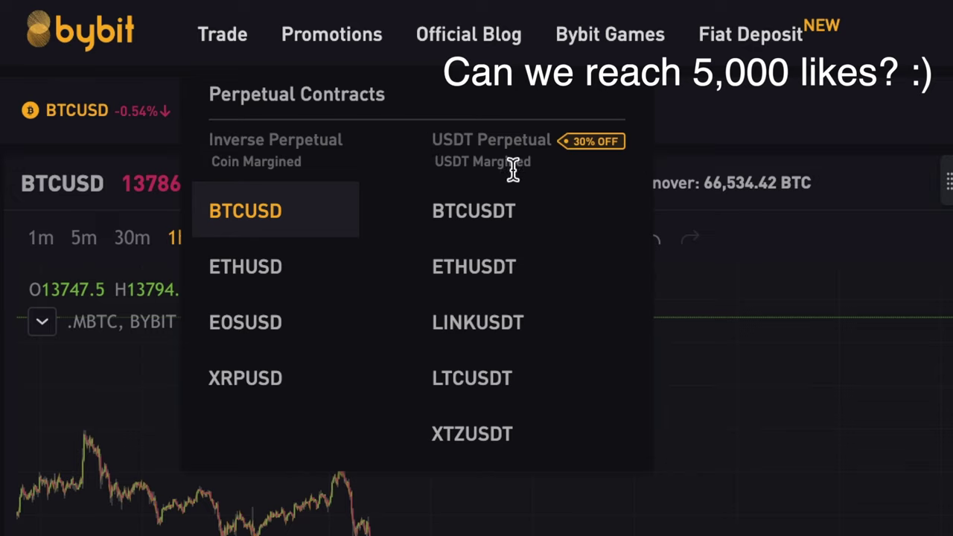
drag(434, 164, 537, 160)
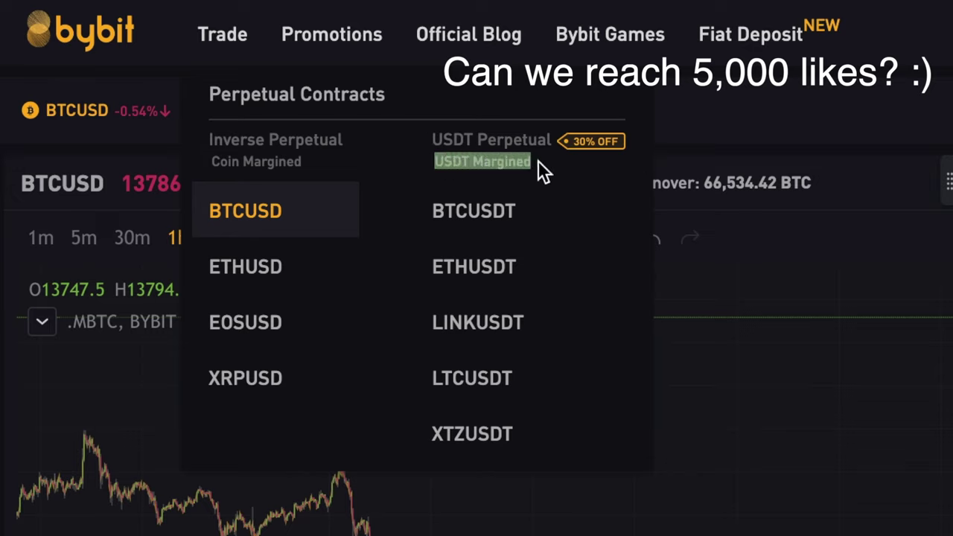
click(537, 160)
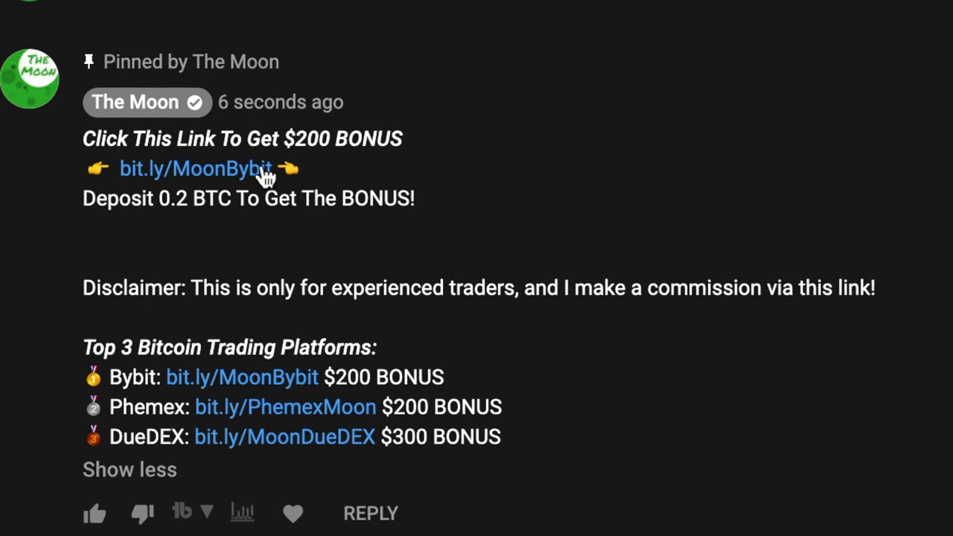
Highlight and then deselect the bit.ly/MoonBybit link in the pinned comment
drag(323, 168, 151, 167)
click(297, 146)
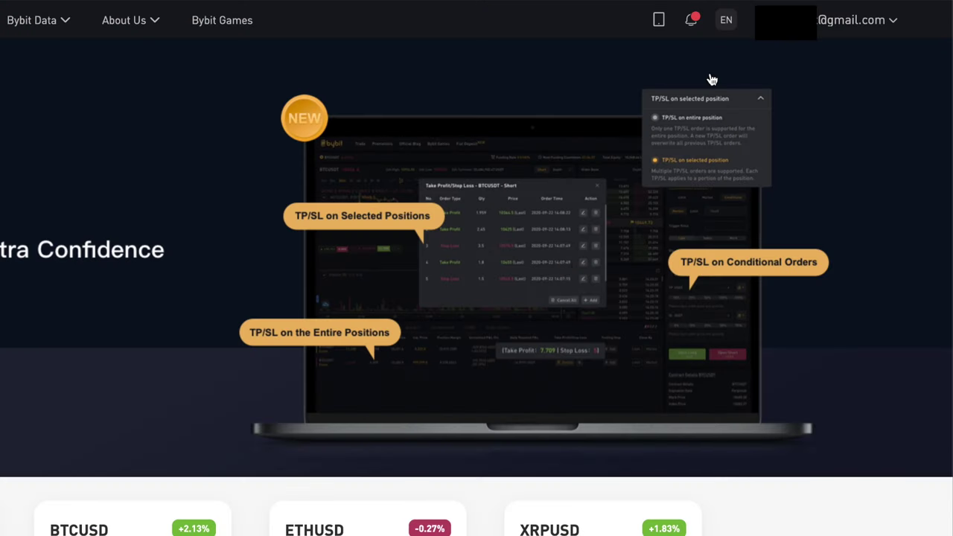
Open My Assets from the account dropdown to view the BTC, ETH and USDT balances
click(836, 24)
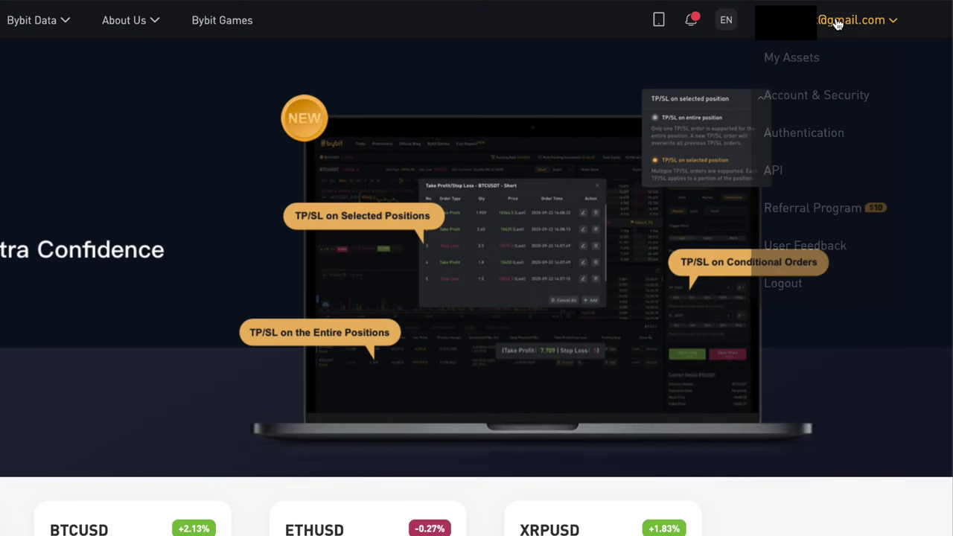
click(786, 59)
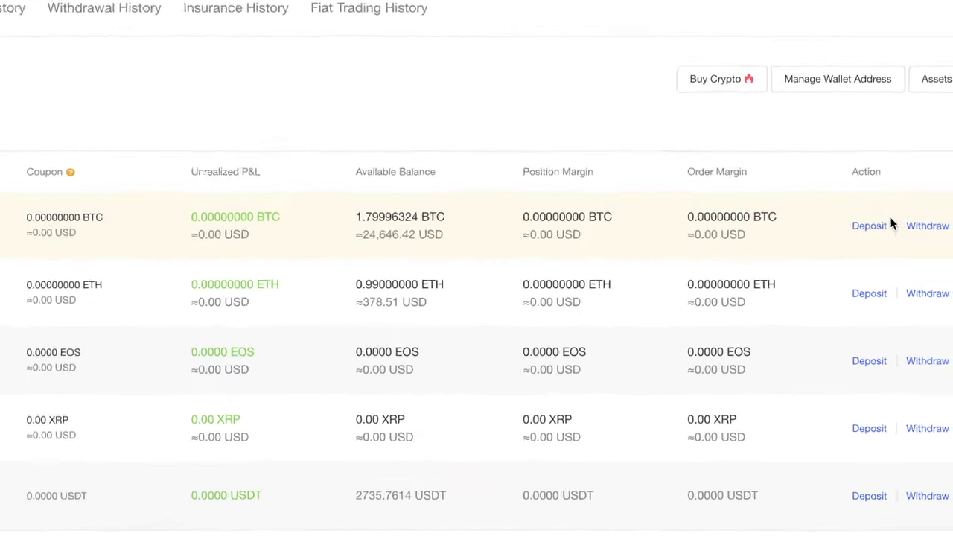
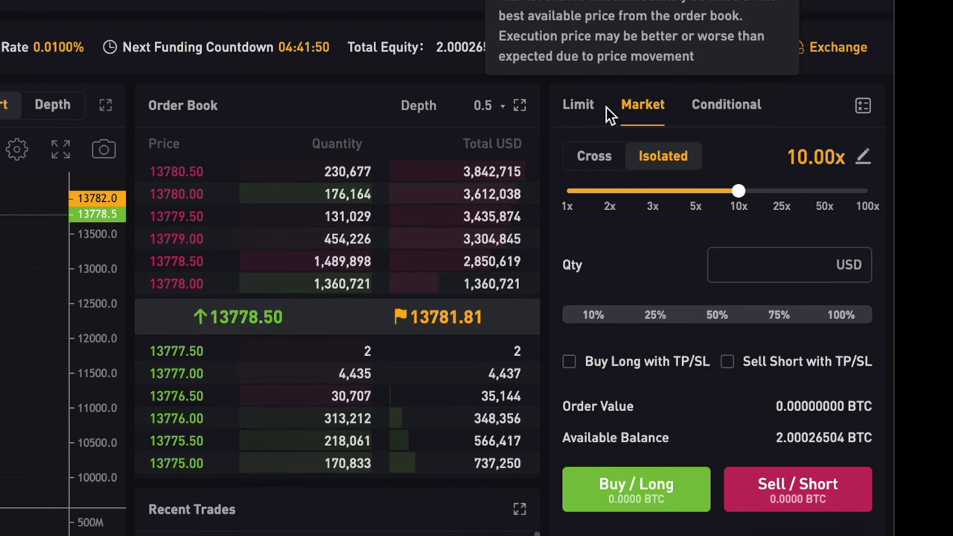
Compare the Limit and Market order forms, ending on Limit with price 13775.5 prefilled
click(578, 108)
click(651, 112)
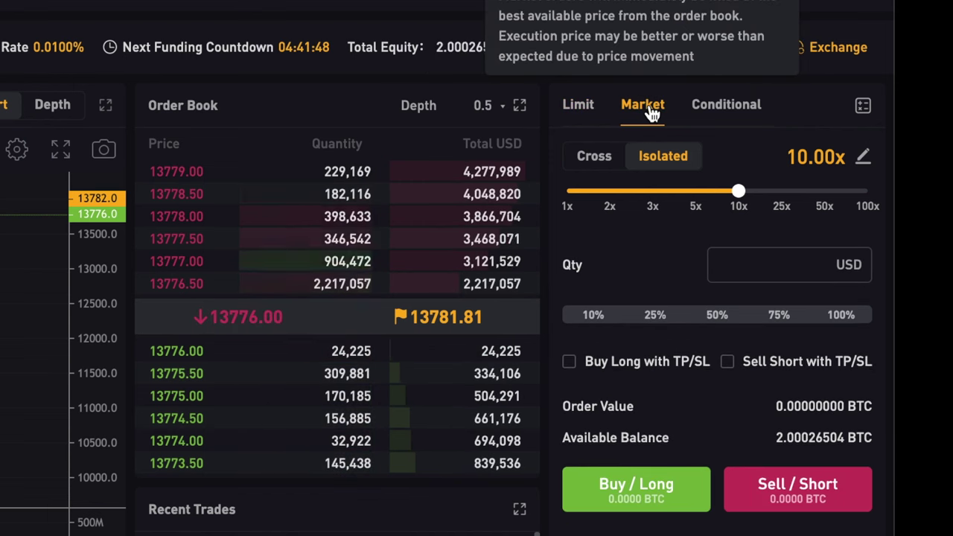
click(579, 108)
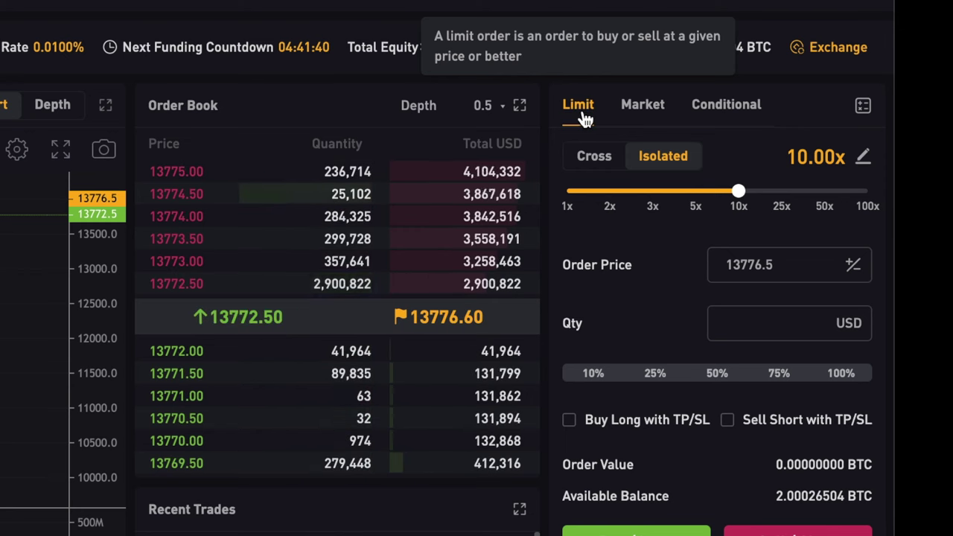
click(644, 107)
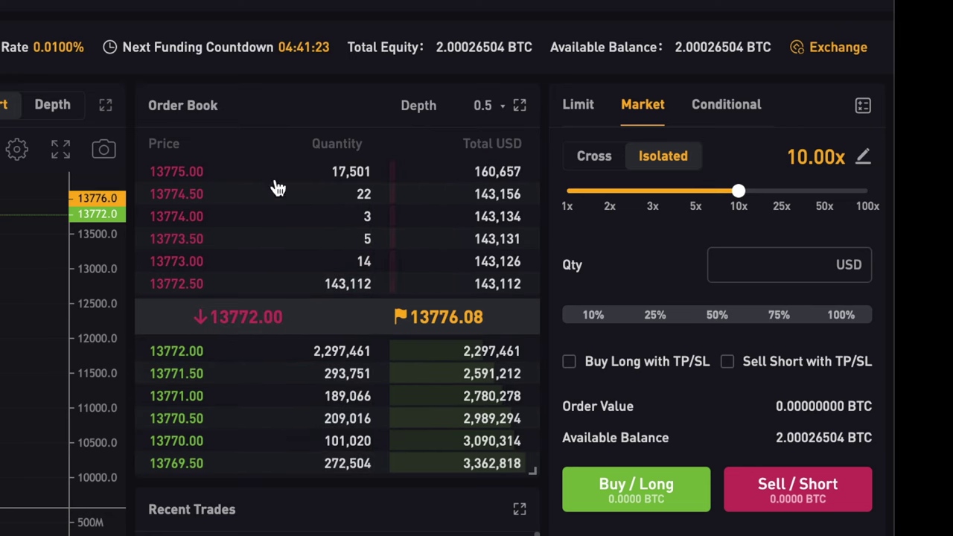
click(585, 111)
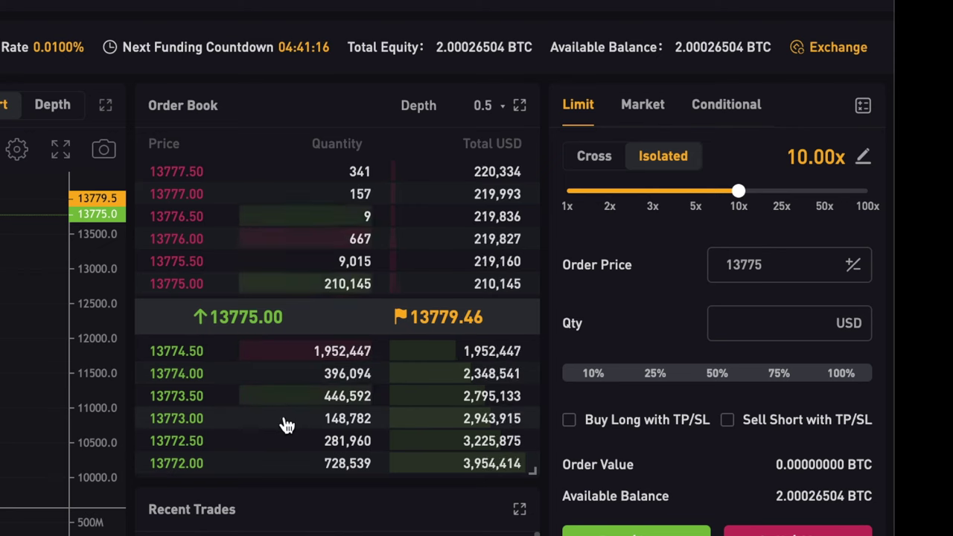
mouse_move(463, 297)
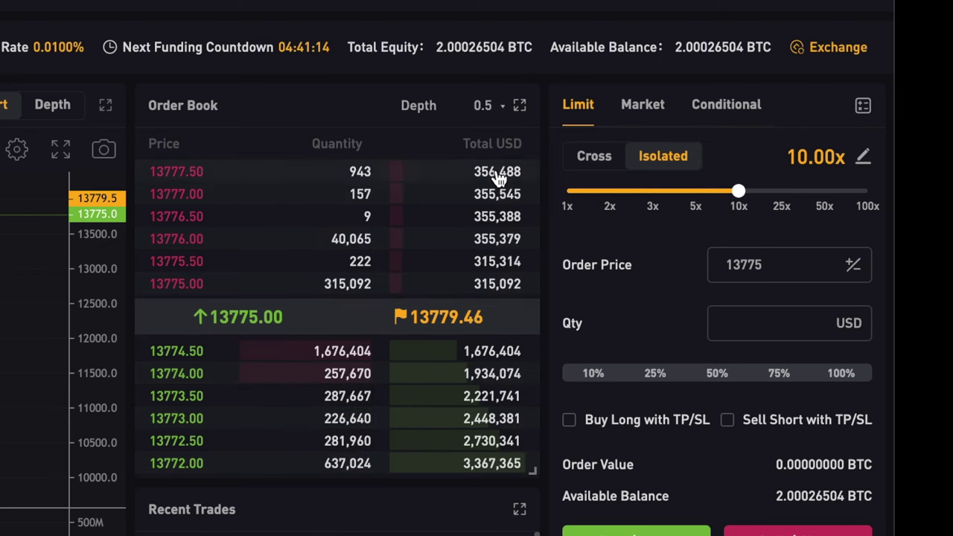
click(643, 111)
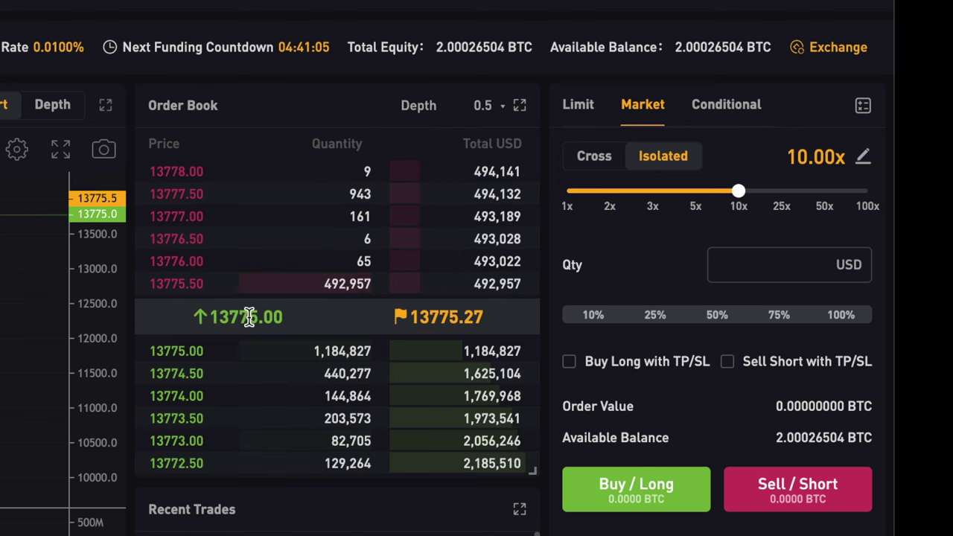
click(581, 107)
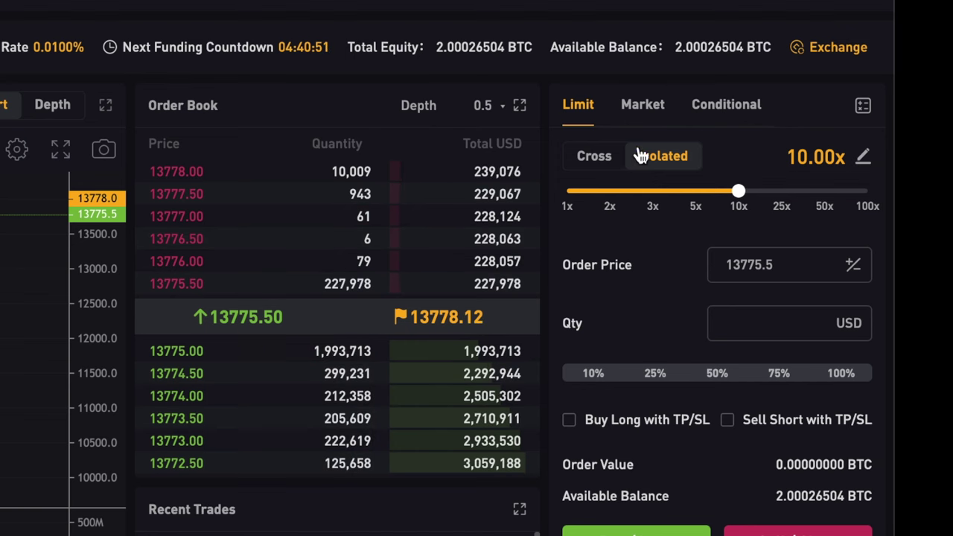
click(646, 113)
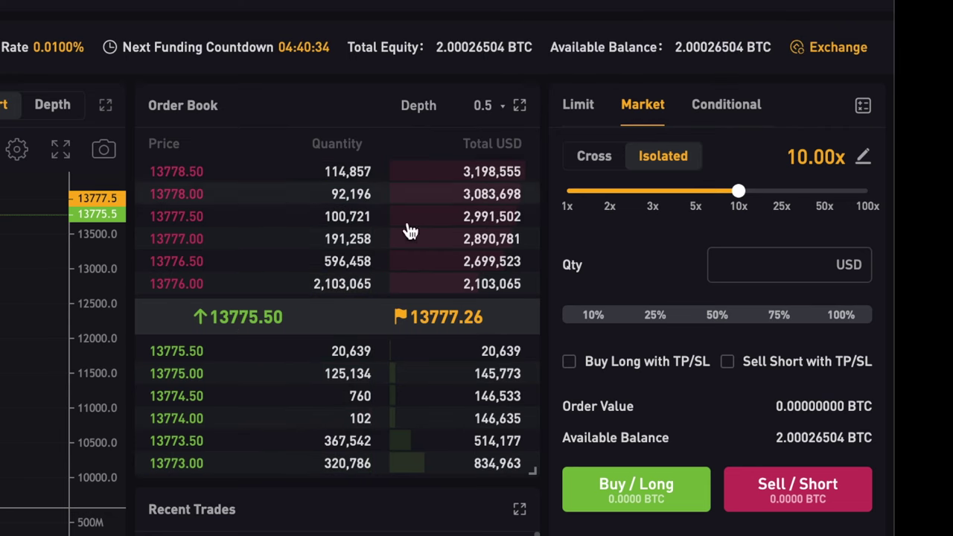
click(581, 109)
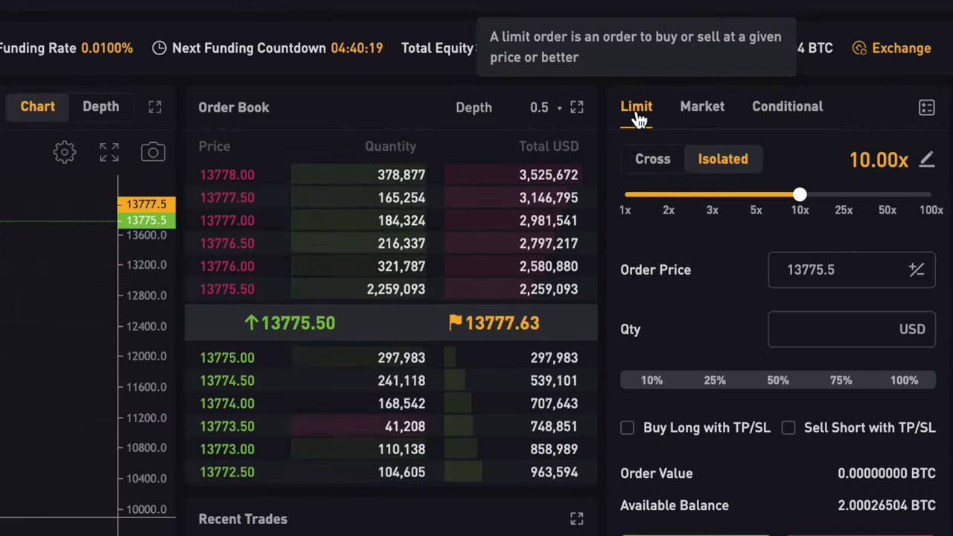
Enter order price 13150 and quantity 1000 USD, then start lowering leverage from 10x
double_click(848, 263)
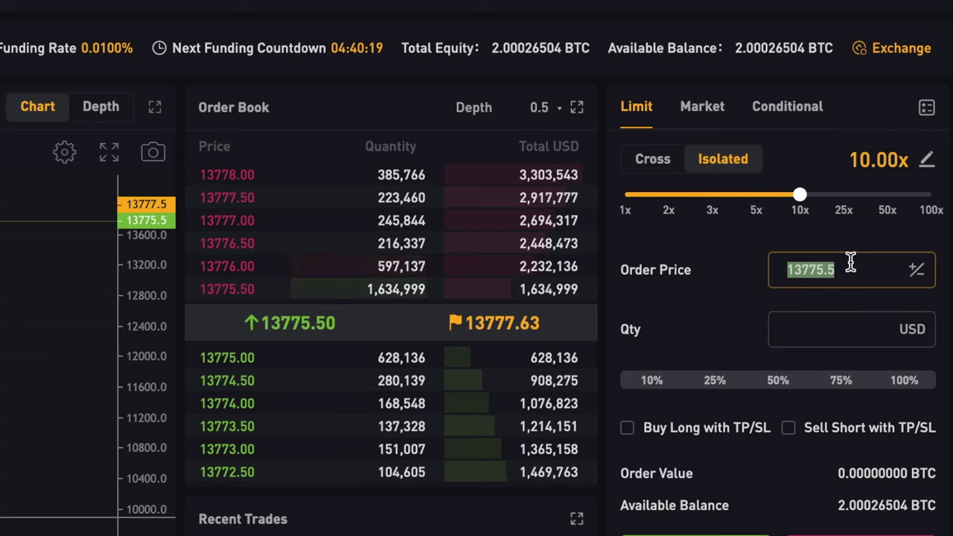
text(13150)
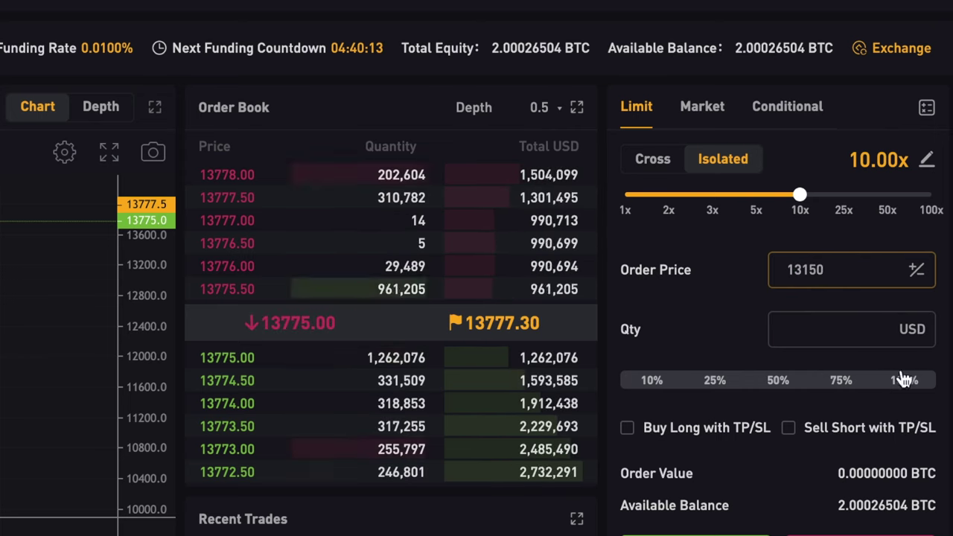
click(850, 329)
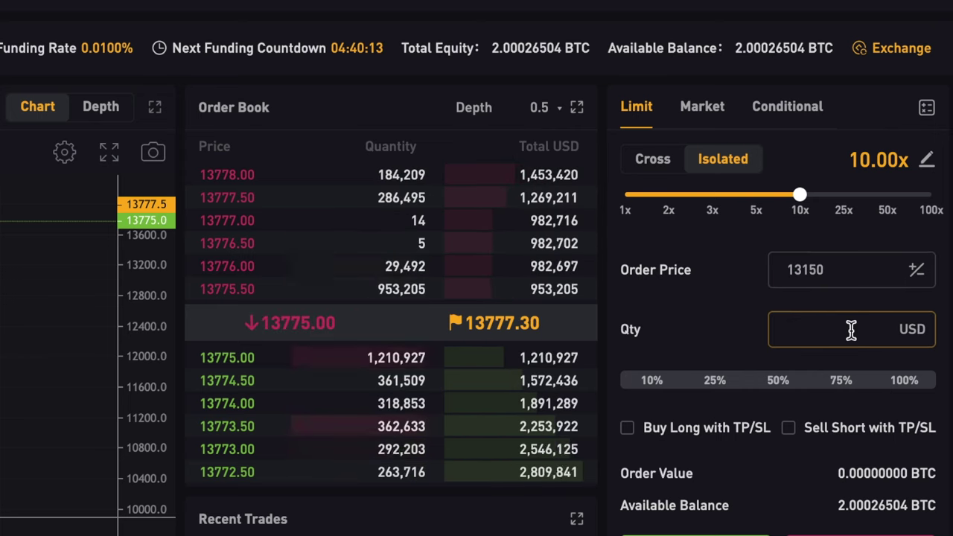
text(1000)
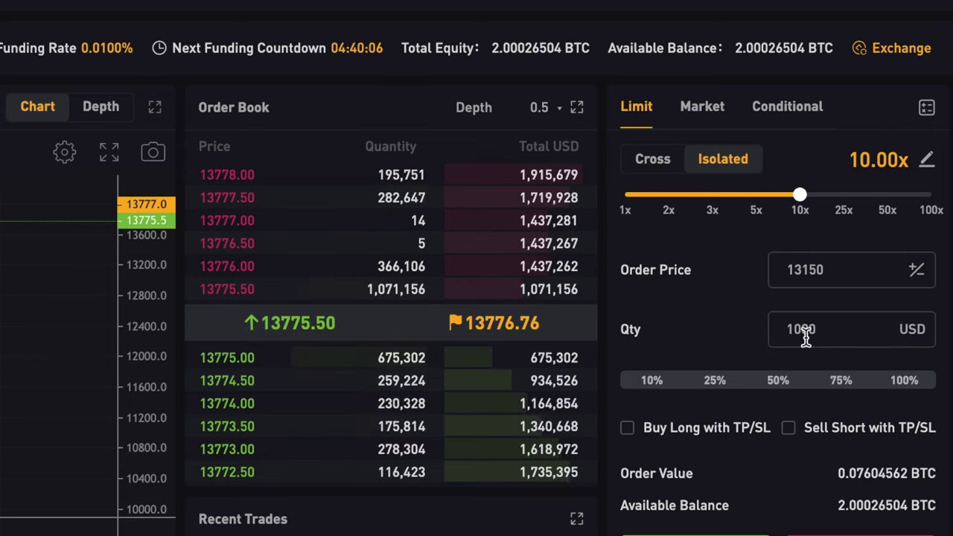
drag(823, 334, 804, 320)
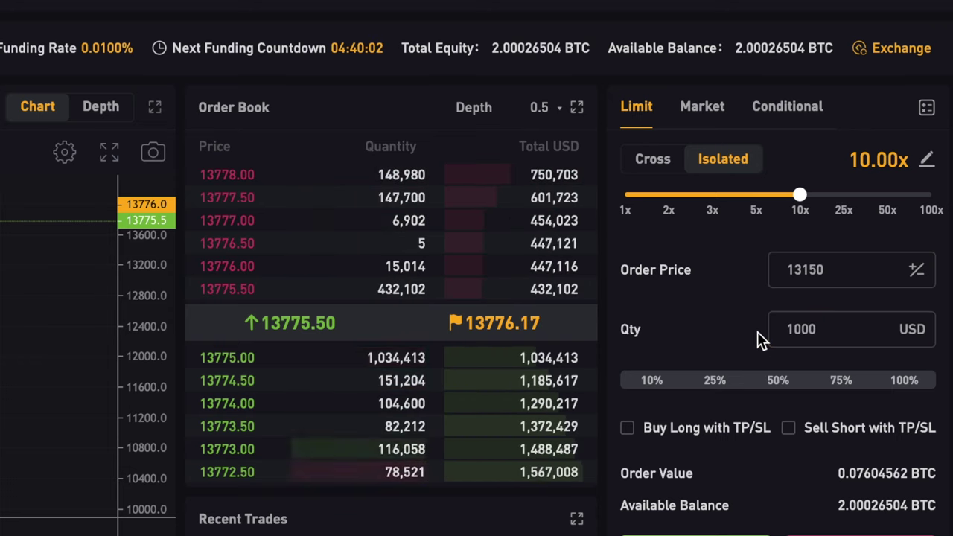
drag(801, 199, 712, 196)
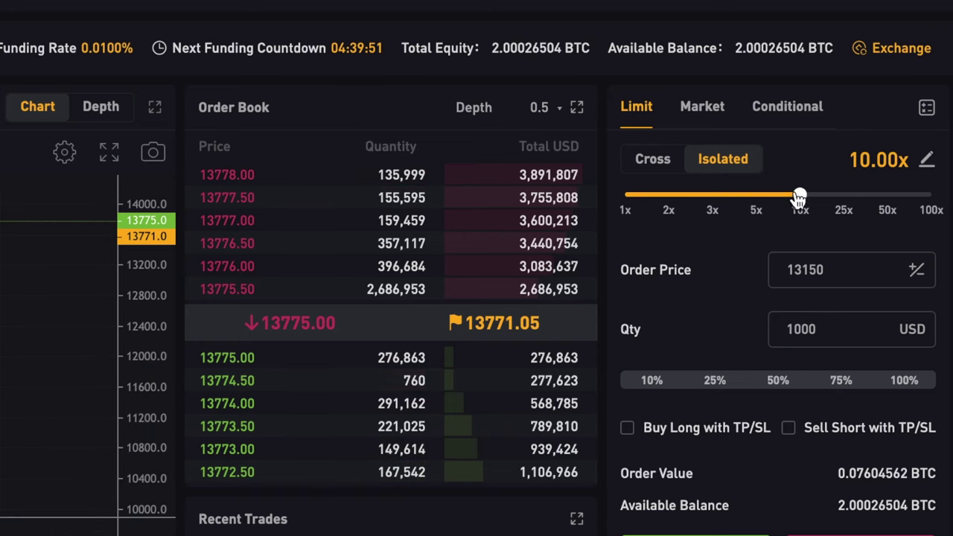
Move the leverage slider down to 5.00x, keeping price 13150 and quantity 1000 USD
mouse_move(798, 198)
mouse_down()
mouse_move(670, 198)
mouse_move(670, 207)
mouse_move(794, 207)
mouse_up()
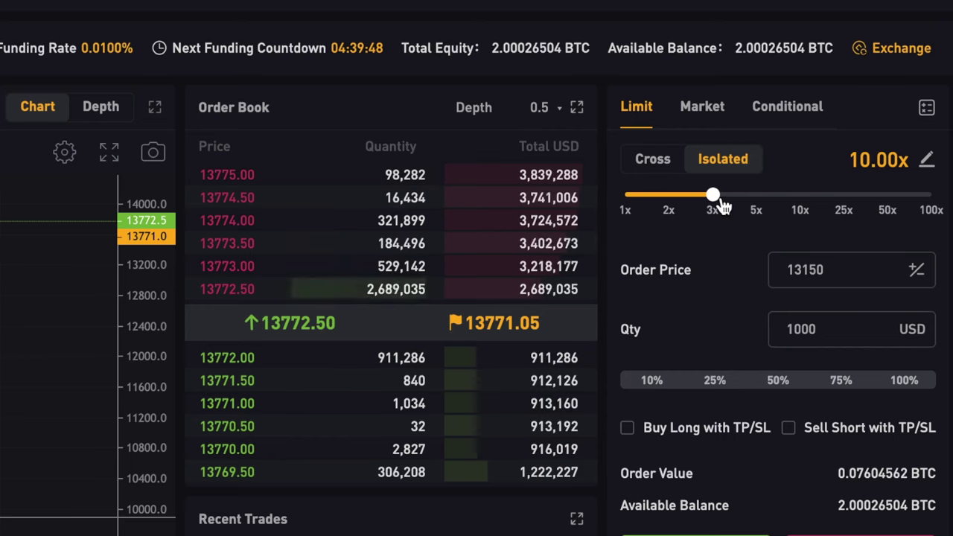
drag(722, 207, 756, 195)
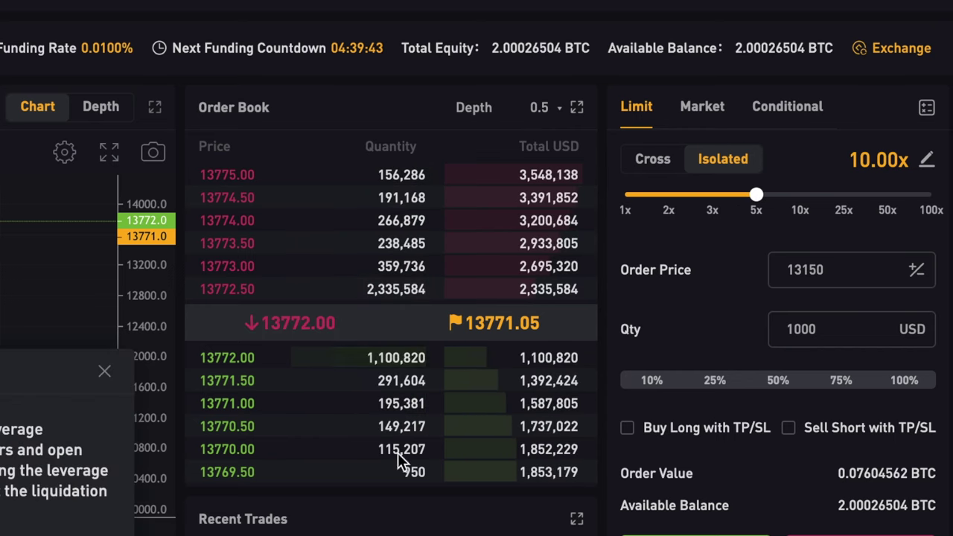
click(753, 196)
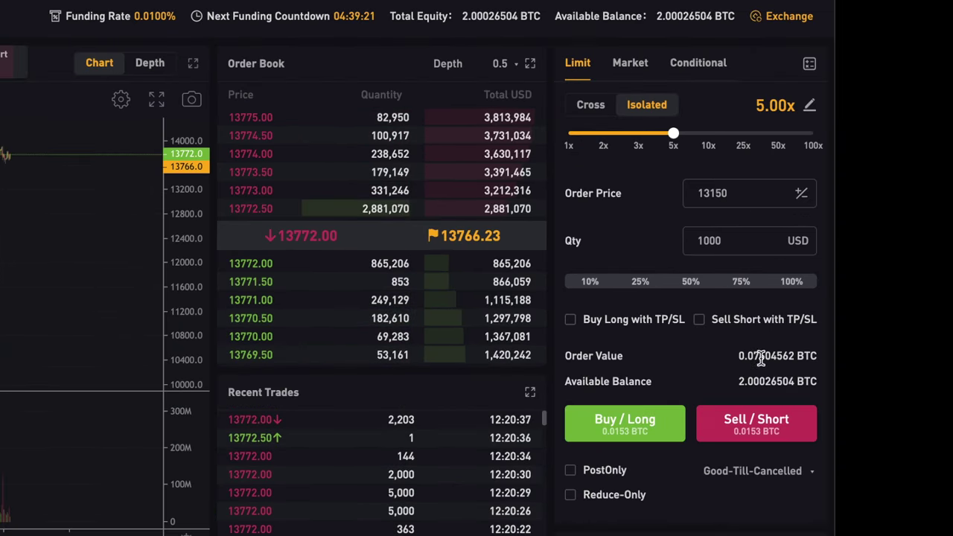
drag(740, 360, 771, 360)
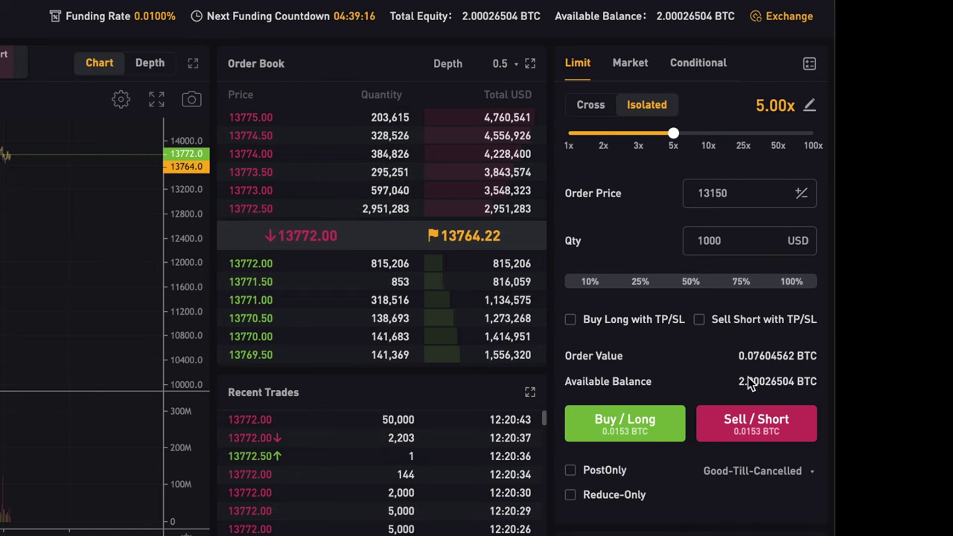
Enable TP/SL on the long with take profit 14000 USD and stop loss 12900 USD
click(772, 381)
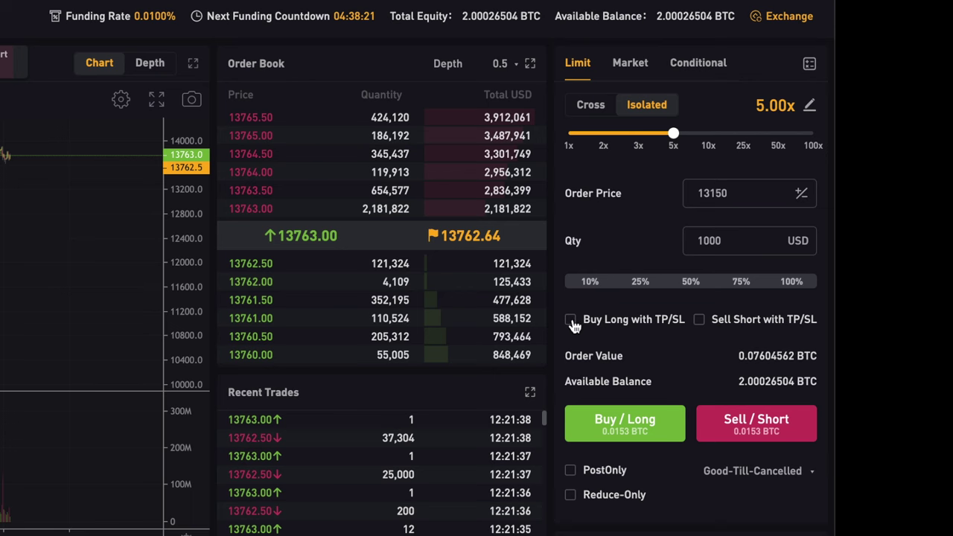
click(570, 320)
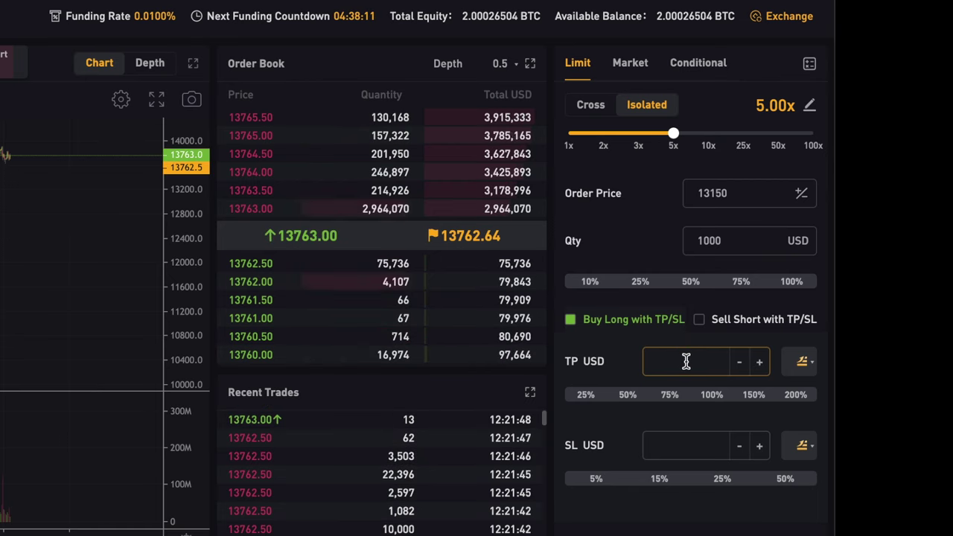
text(14000)
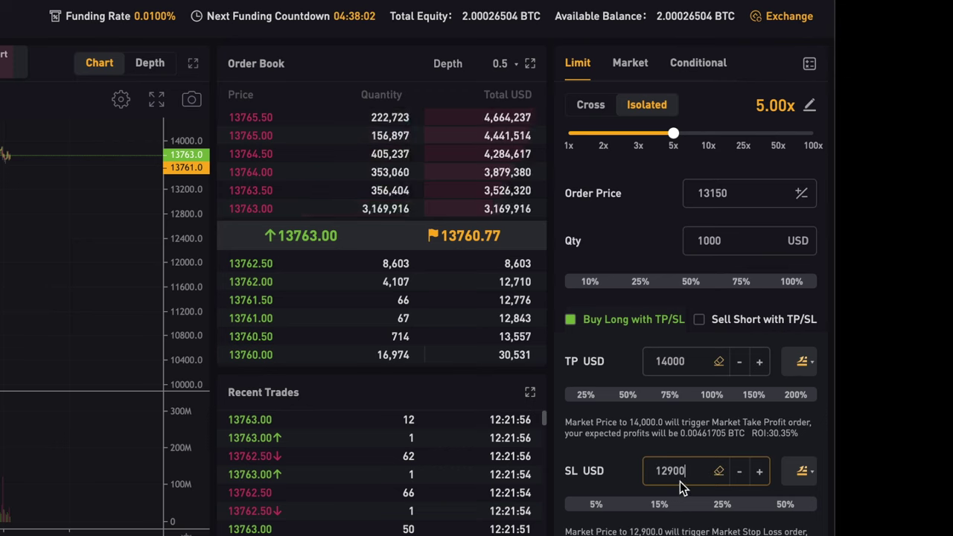
click(670, 400)
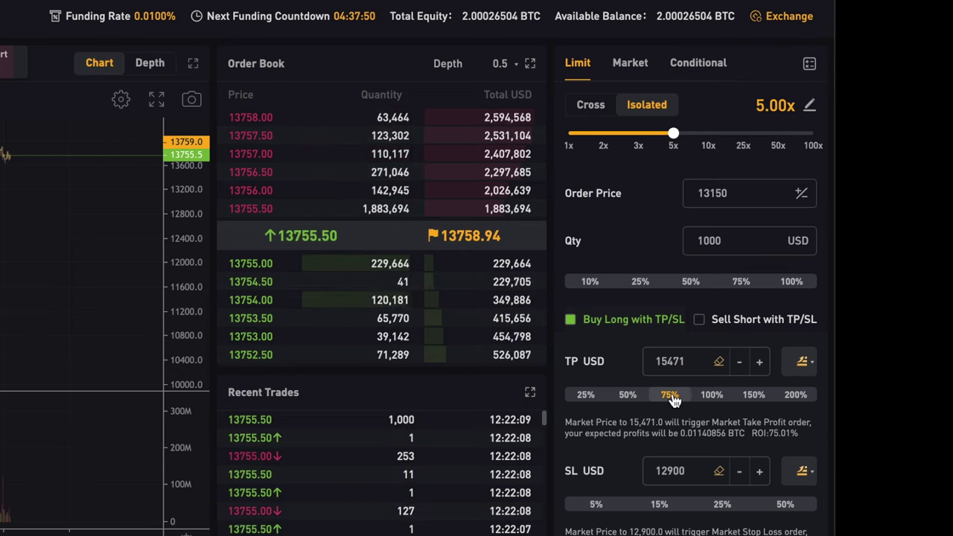
click(709, 398)
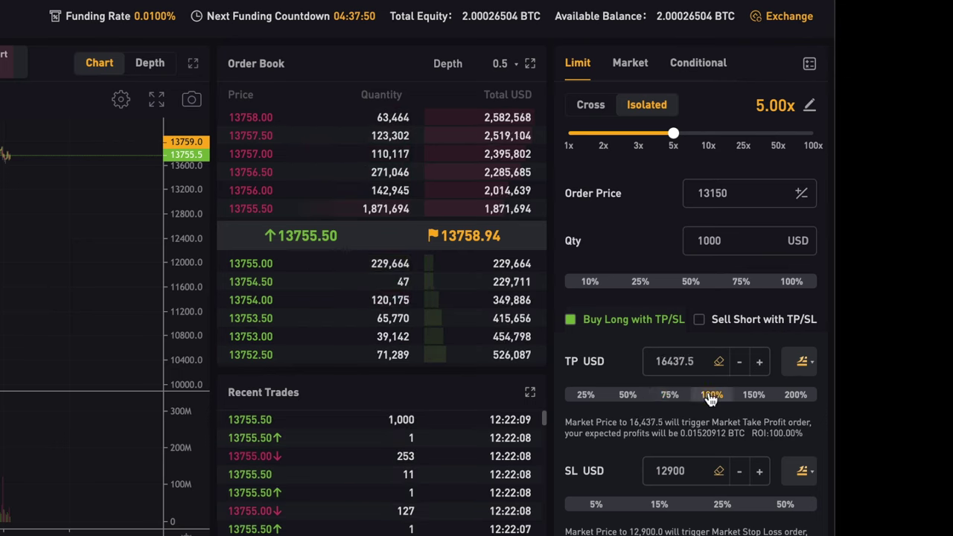
click(629, 397)
double_click(683, 365)
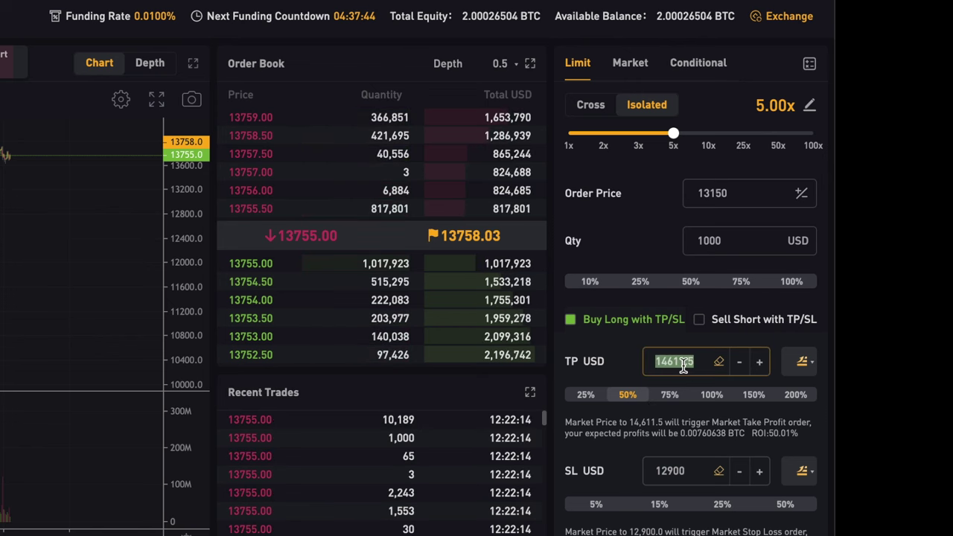
text(14000)
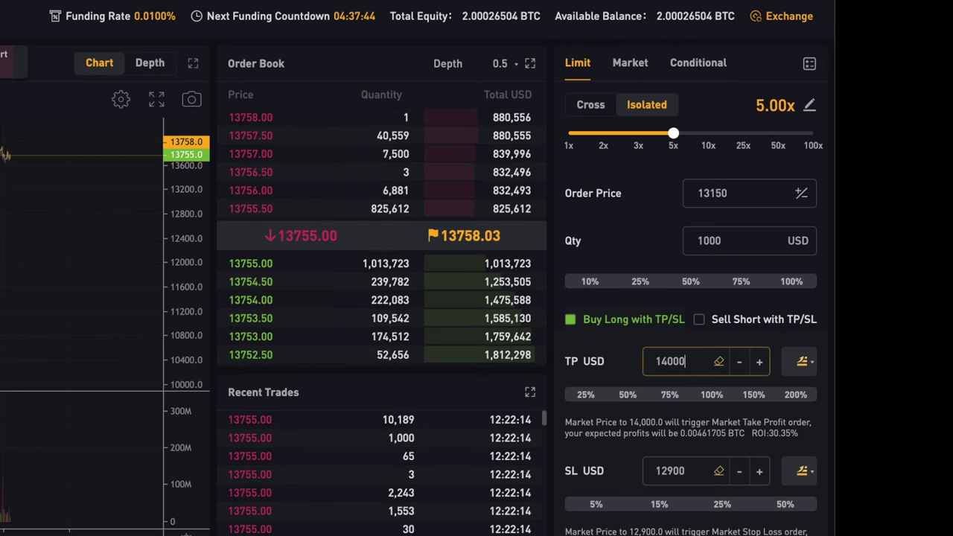
scroll(633, 379, down, 3)
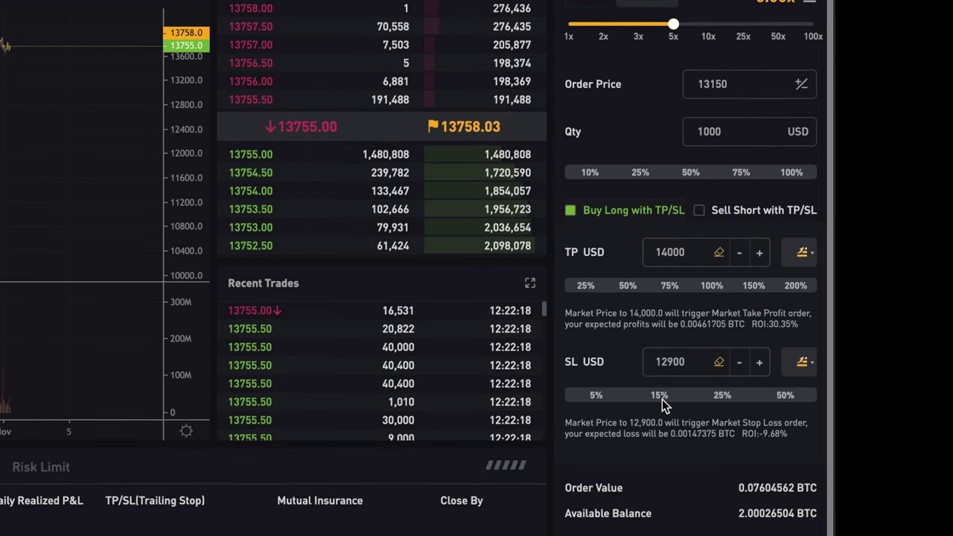
scroll(661, 402, down, 3)
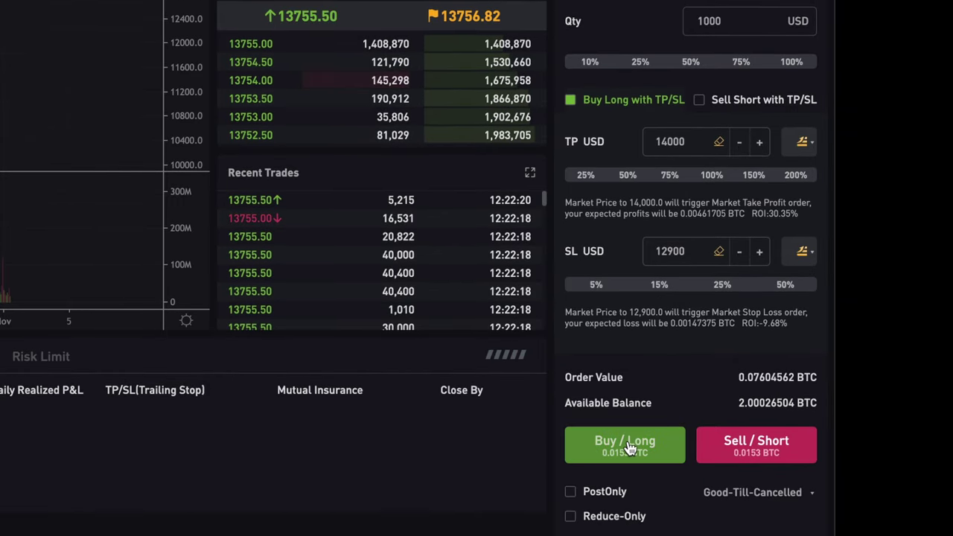
mouse_move(574, 497)
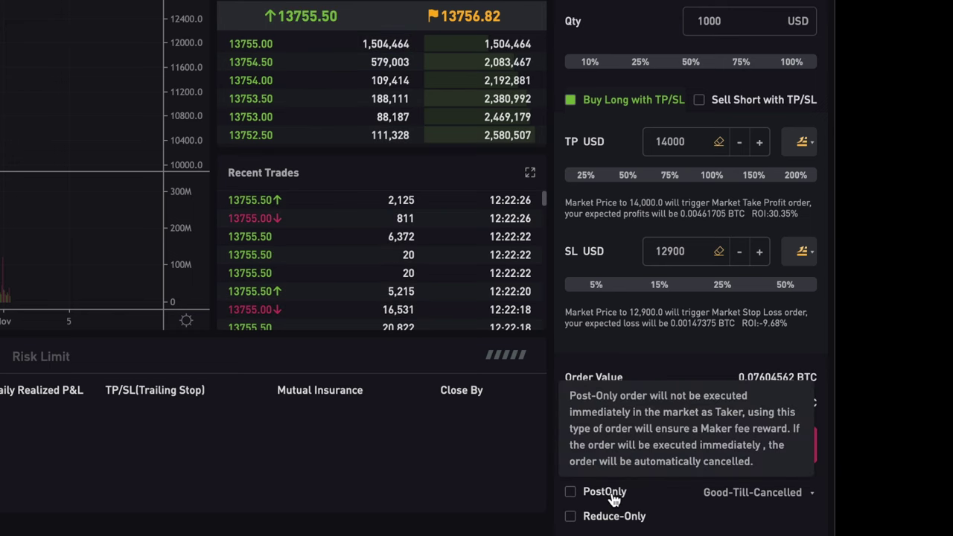
Turn on PostOnly for the long limit order, now costing 0.0153 BTC
scroll(614, 500, down, 1)
mouse_move(587, 434)
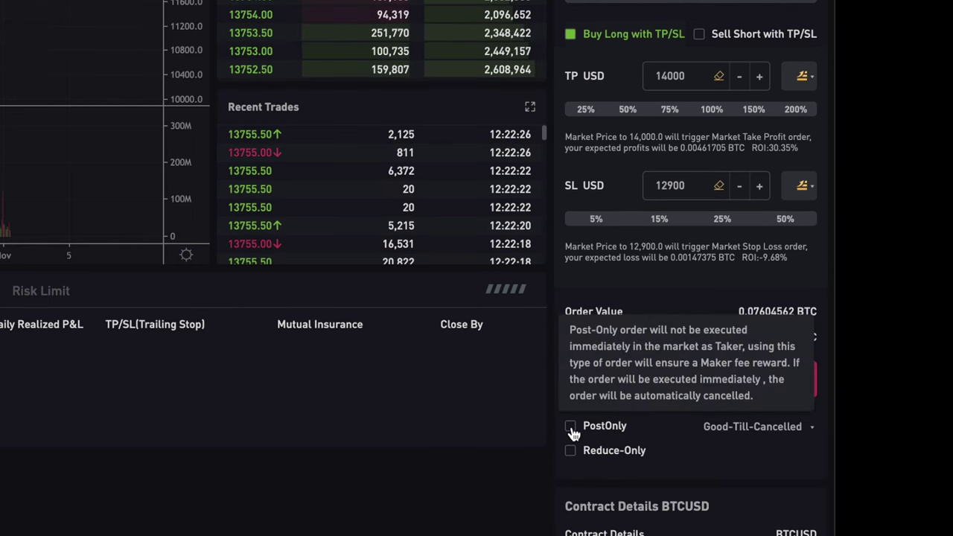
click(571, 429)
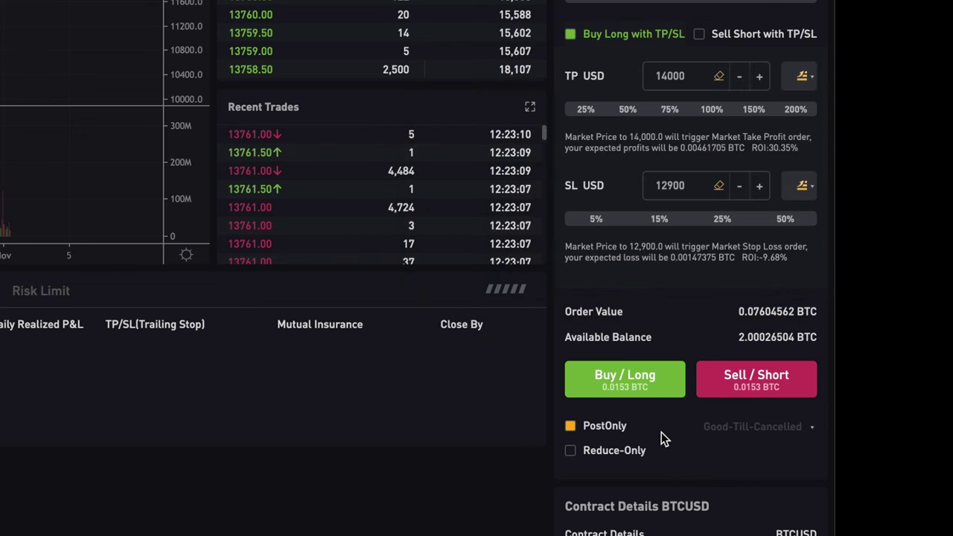
mouse_move(569, 427)
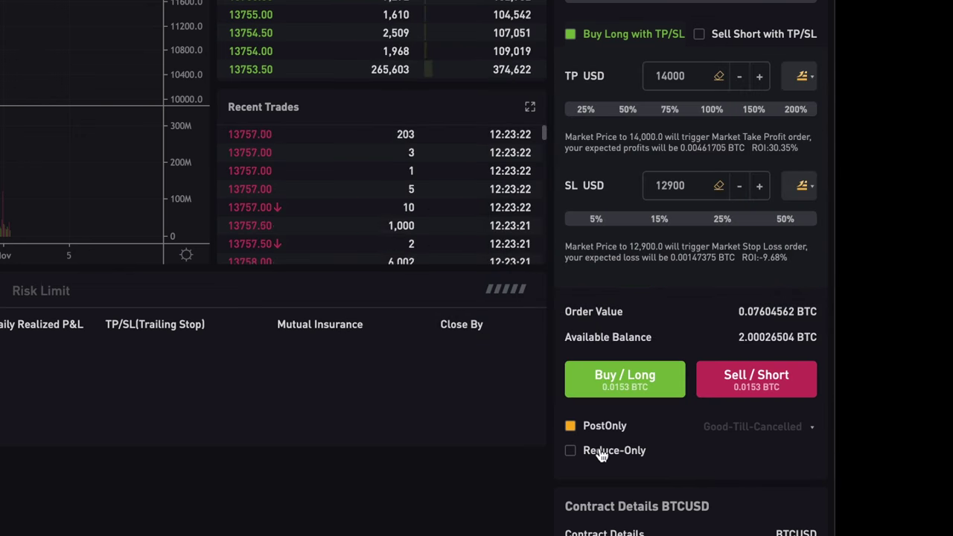
mouse_move(590, 457)
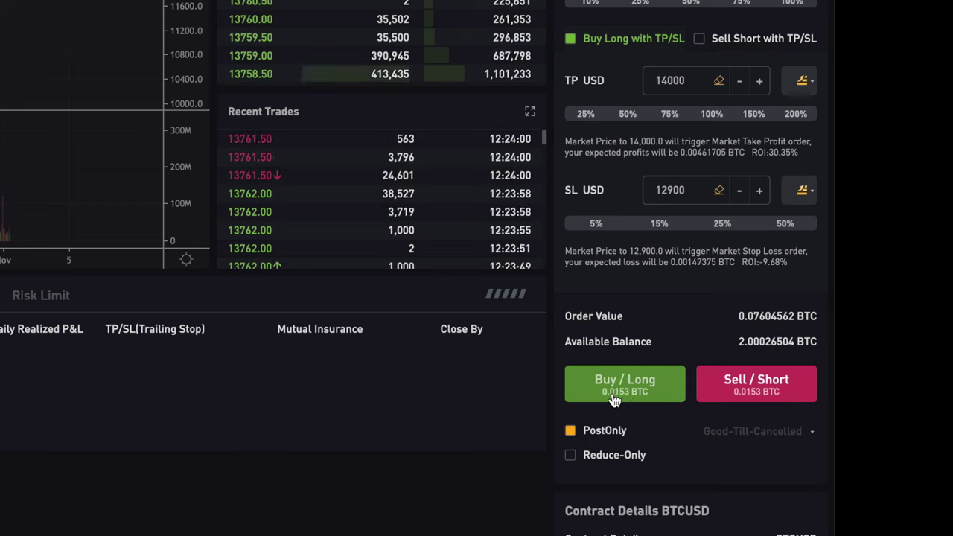
Submit the Buy / Long order to show its summary: 13,150 USD, Isolated 5.00x, quantity 1000
click(768, 341)
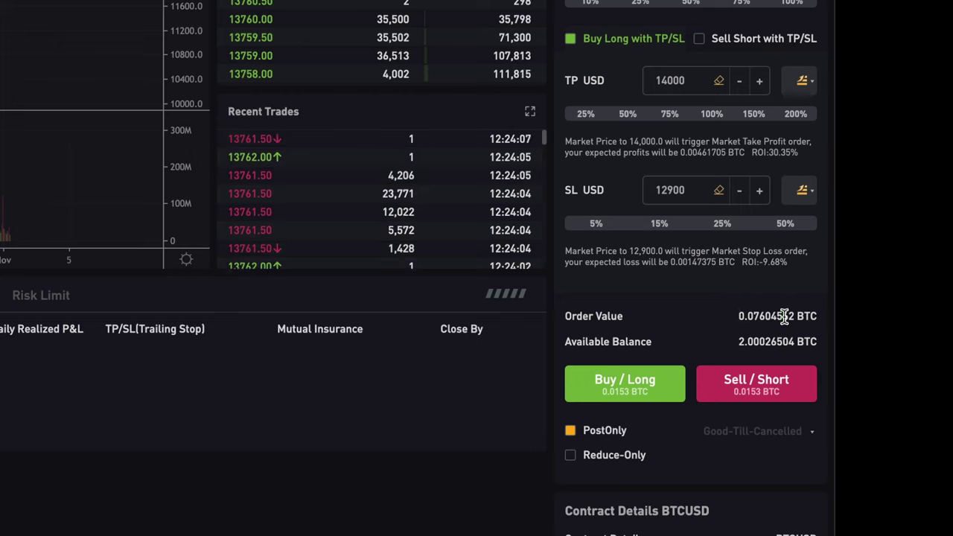
drag(737, 315, 793, 313)
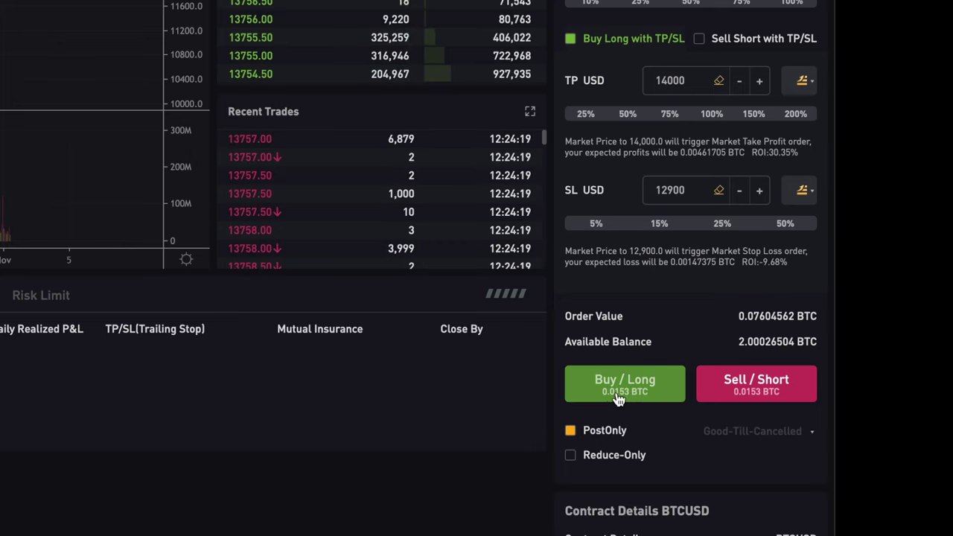
drag(740, 315, 792, 315)
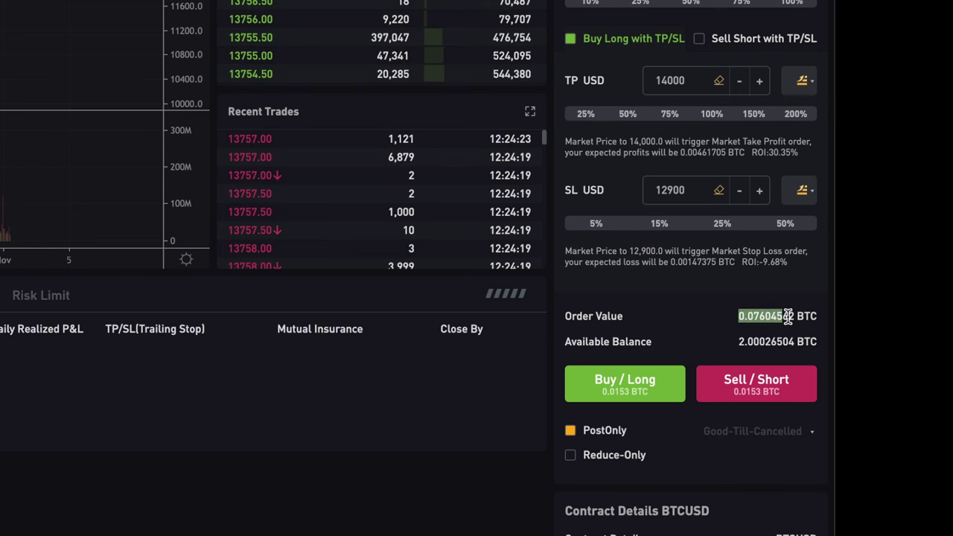
click(629, 385)
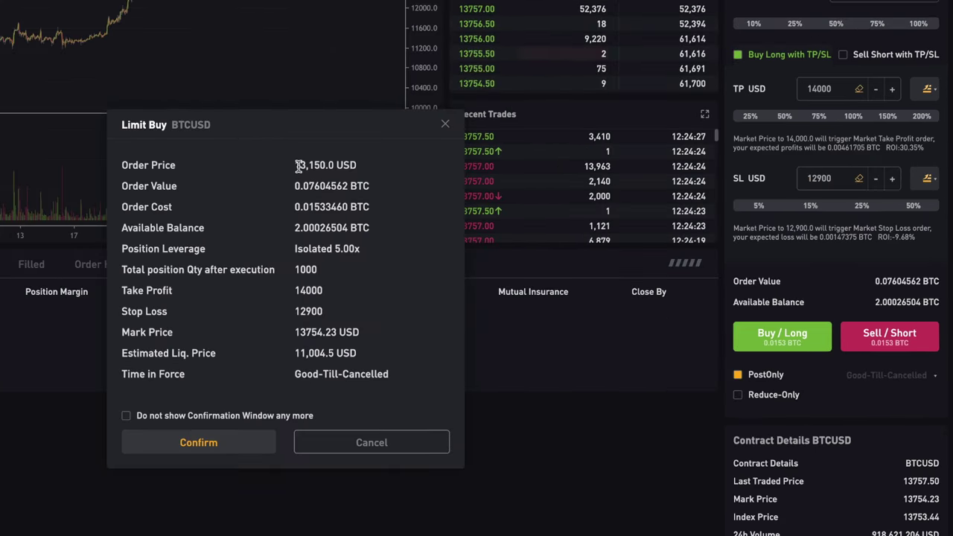
drag(297, 166, 358, 168)
click(358, 168)
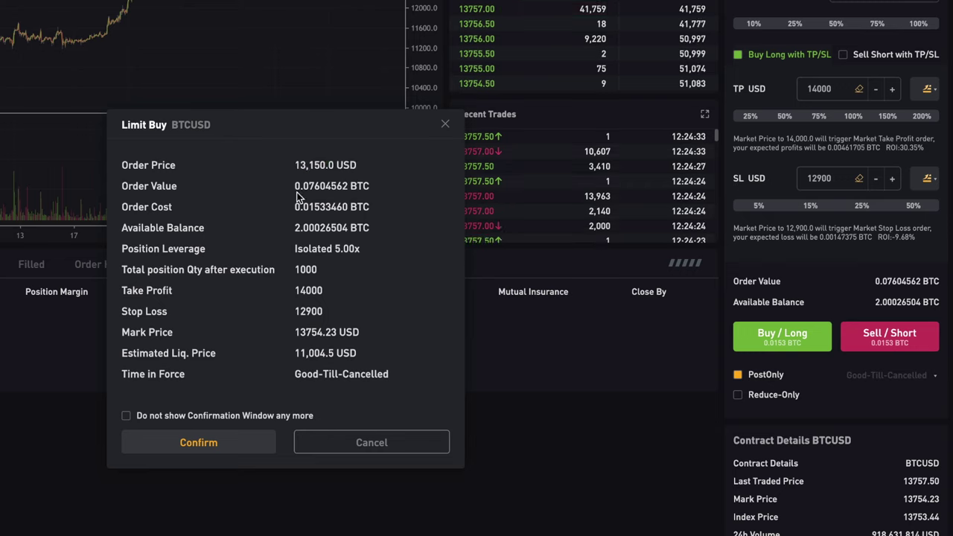
drag(297, 195, 336, 187)
click(336, 187)
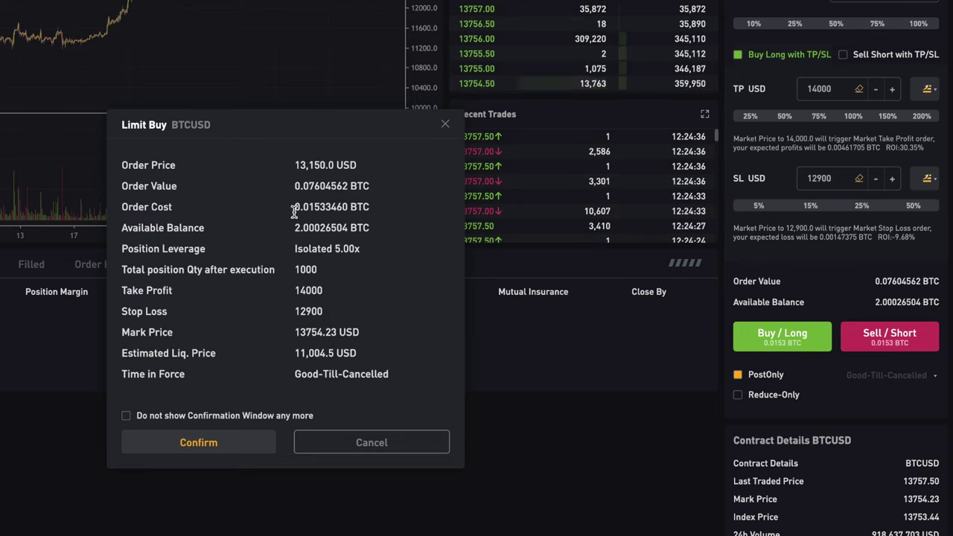
mouse_move(128, 207)
mouse_down()
mouse_move(173, 207)
mouse_move(122, 209)
mouse_up()
click(127, 211)
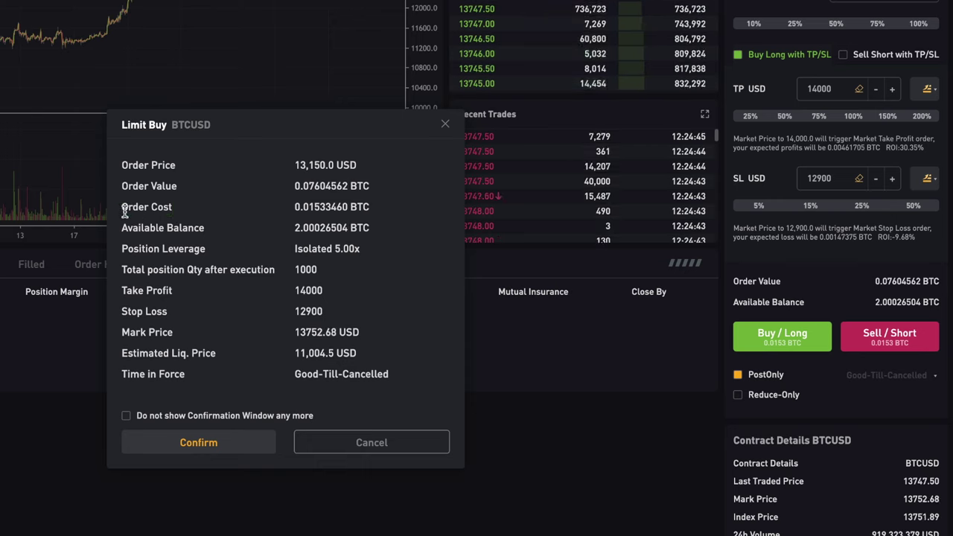
drag(295, 211, 333, 186)
click(341, 209)
click(333, 187)
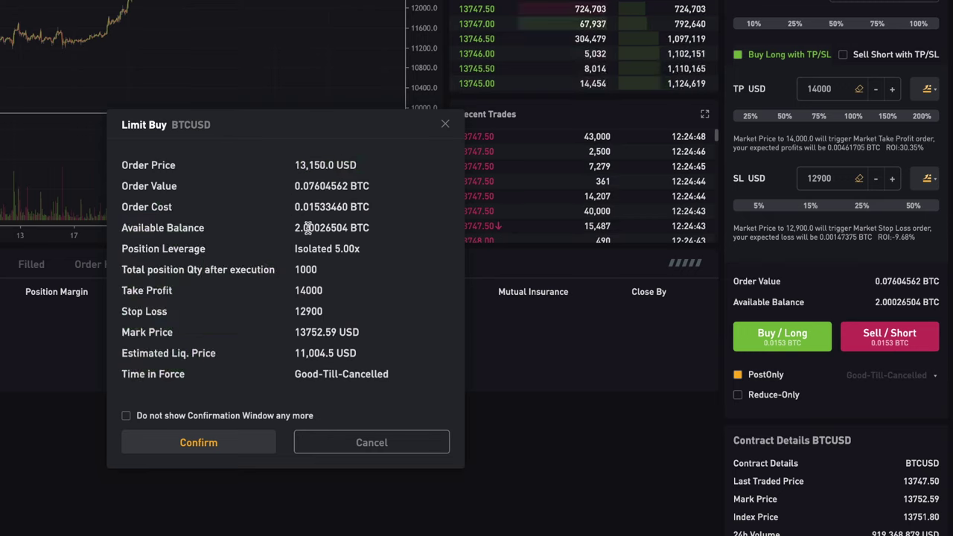
drag(300, 269, 314, 291)
click(319, 269)
click(313, 292)
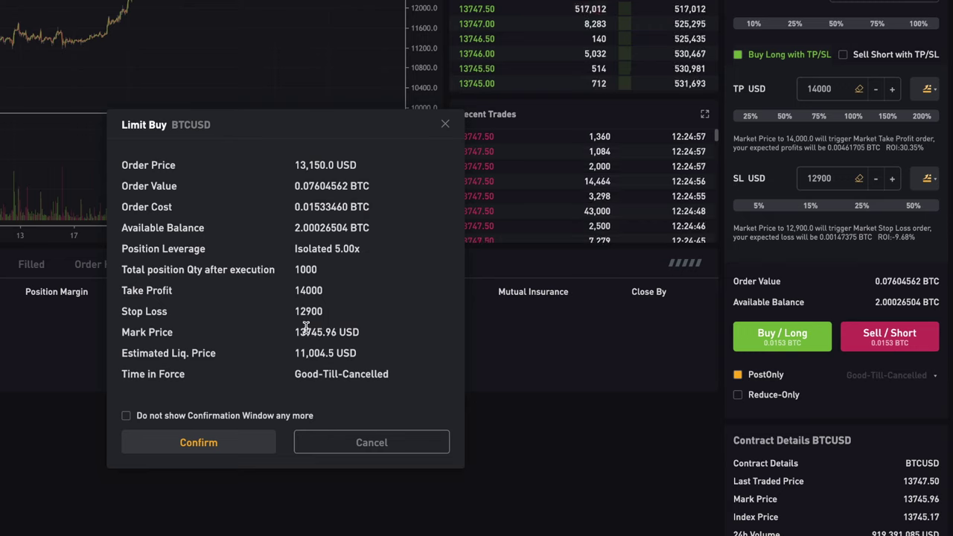
drag(294, 334, 329, 332)
click(320, 332)
click(323, 334)
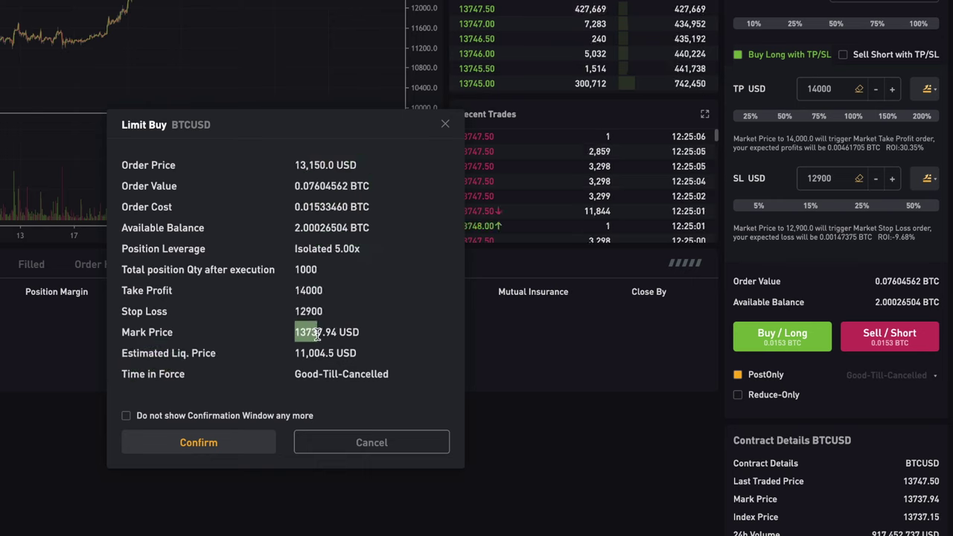
click(343, 334)
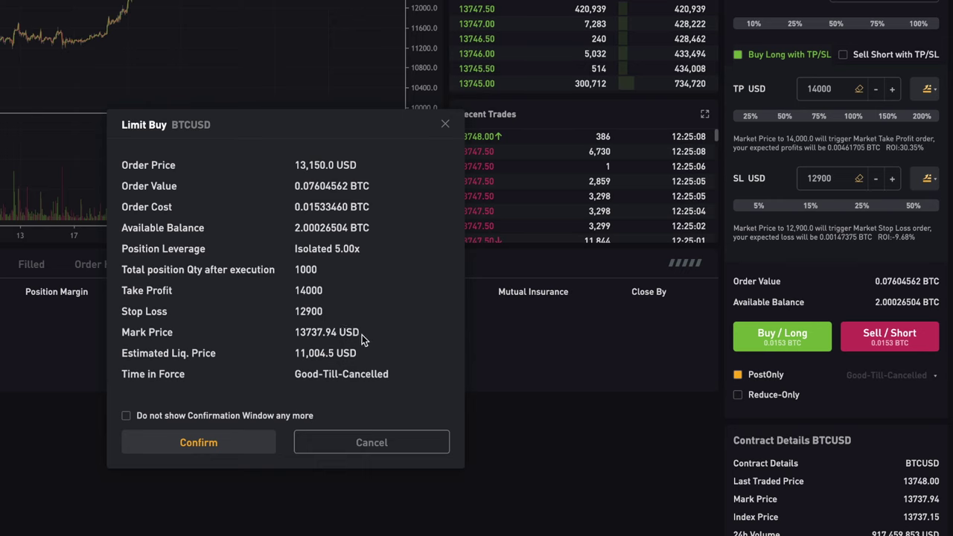
drag(296, 332, 311, 337)
click(298, 333)
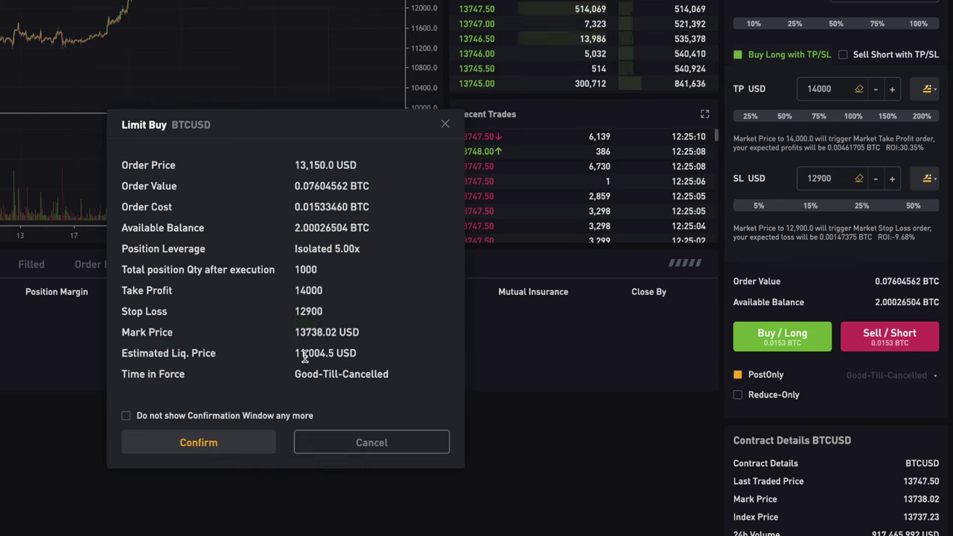
drag(125, 353, 216, 357)
click(215, 358)
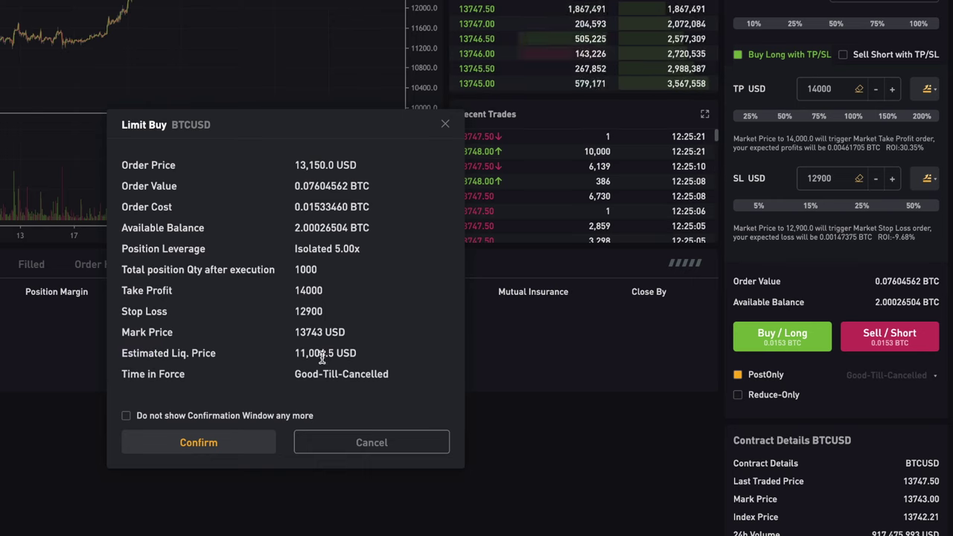
drag(359, 352, 296, 356)
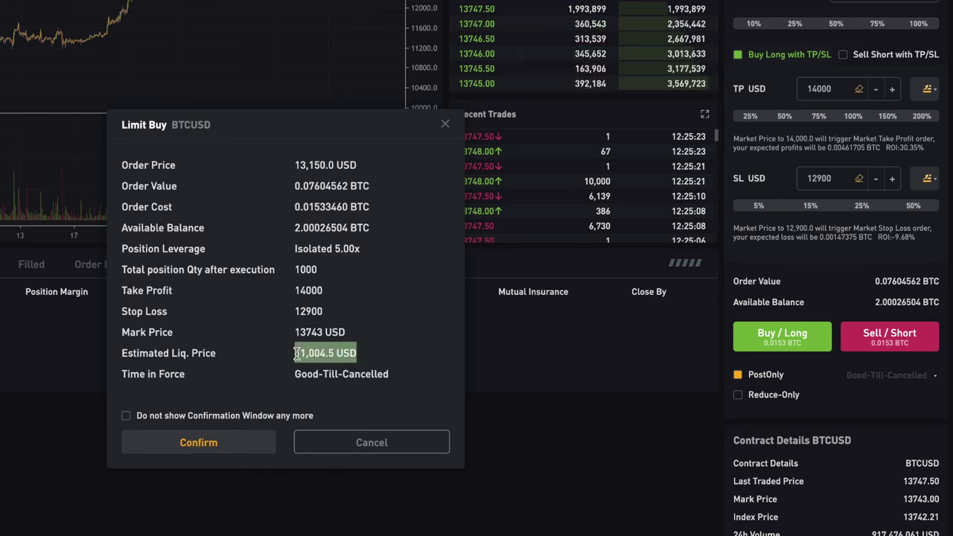
click(297, 358)
click(321, 354)
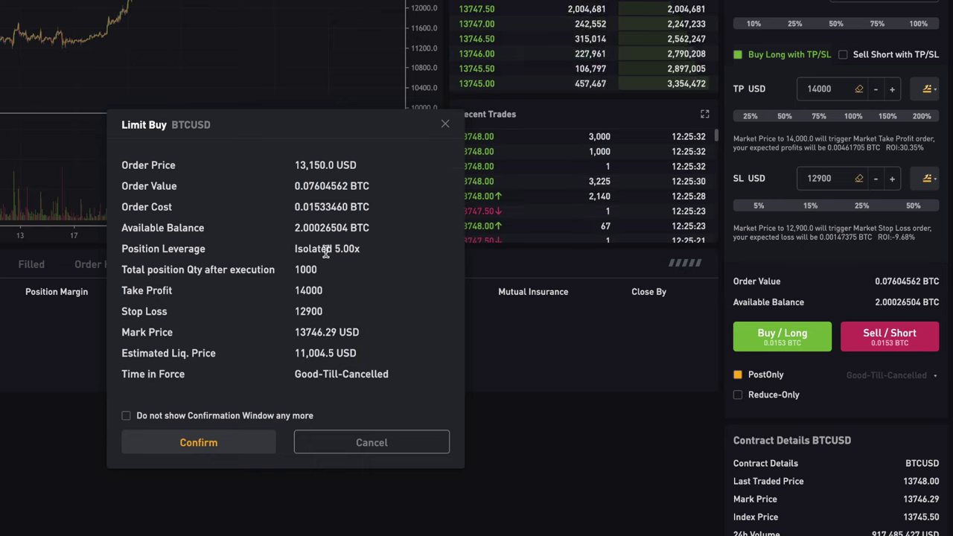
drag(334, 250, 354, 252)
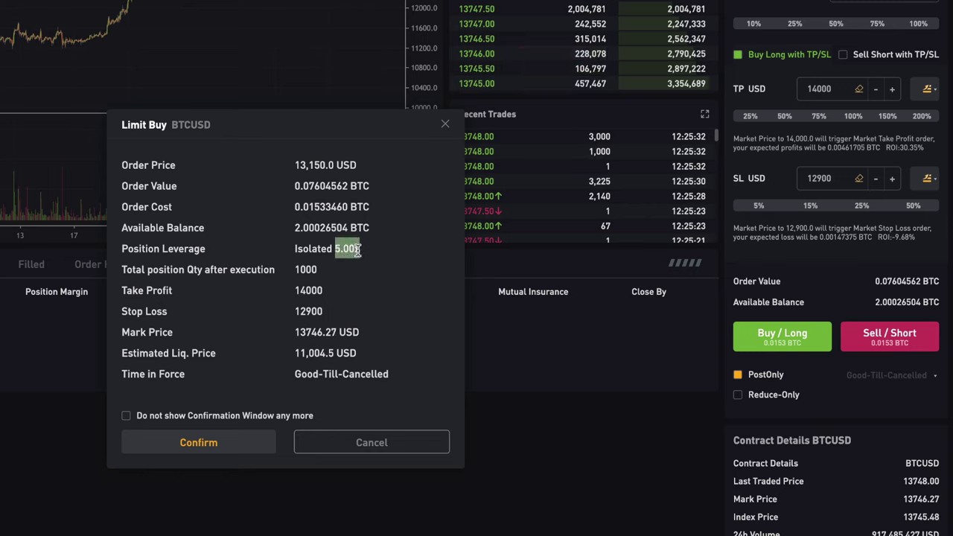
click(354, 250)
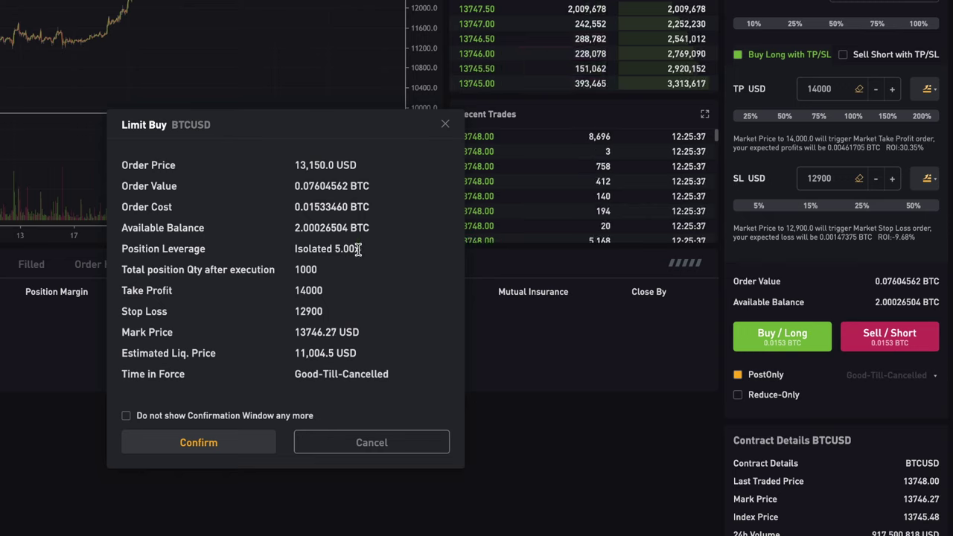
drag(297, 354, 336, 353)
click(334, 353)
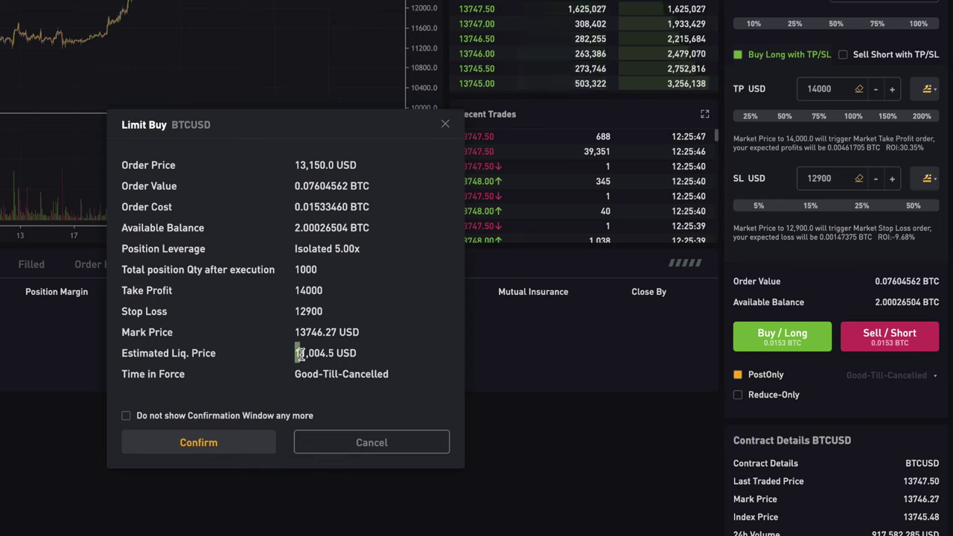
drag(298, 353, 336, 353)
click(340, 354)
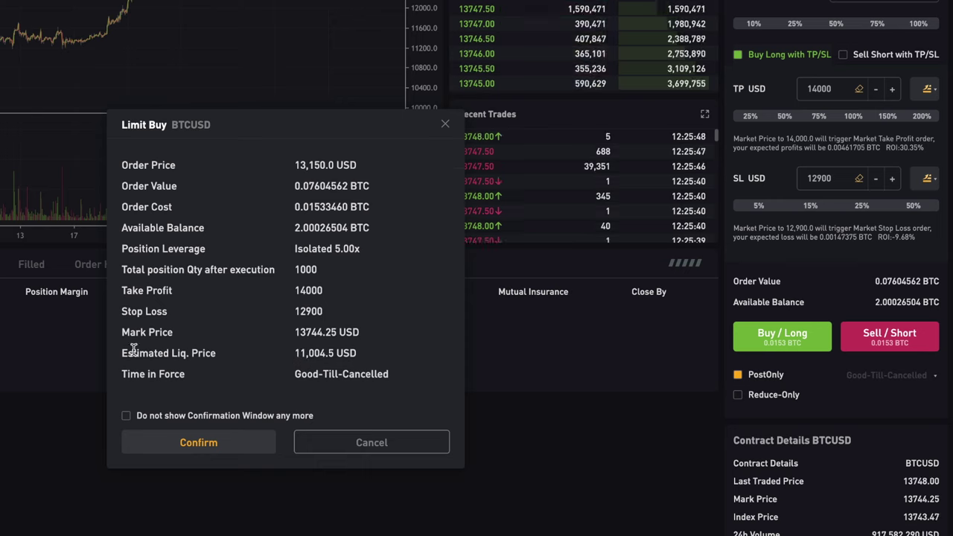
drag(122, 353, 217, 353)
click(221, 354)
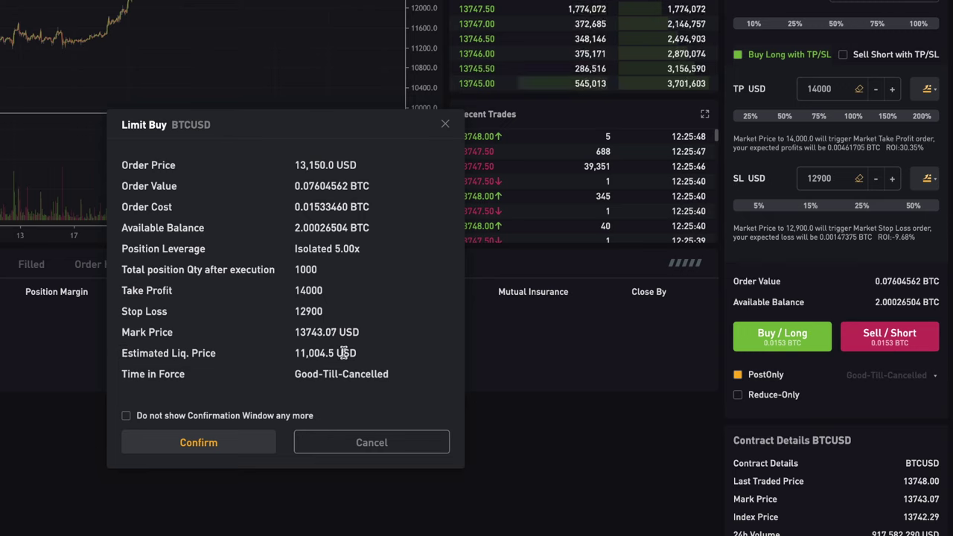
drag(368, 354, 295, 354)
click(177, 362)
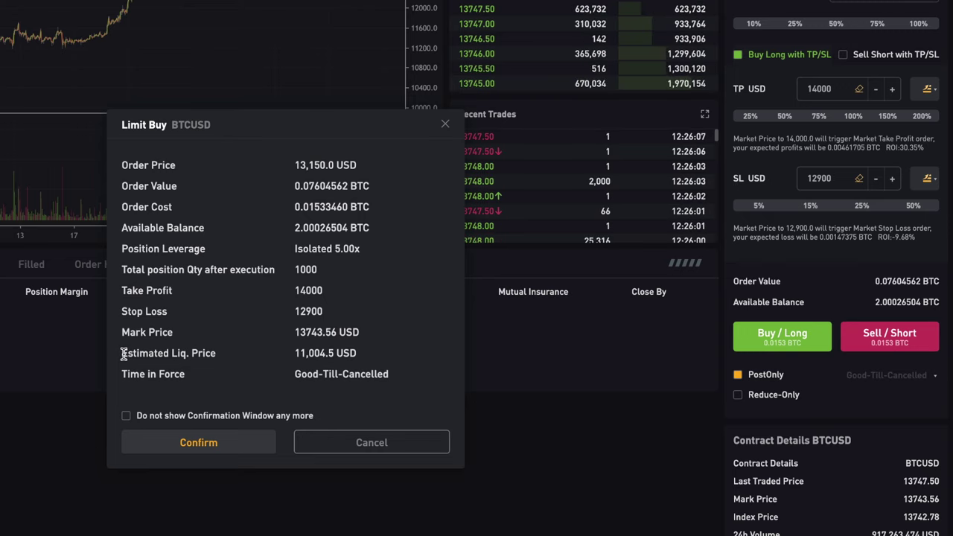
drag(124, 355, 220, 355)
click(220, 355)
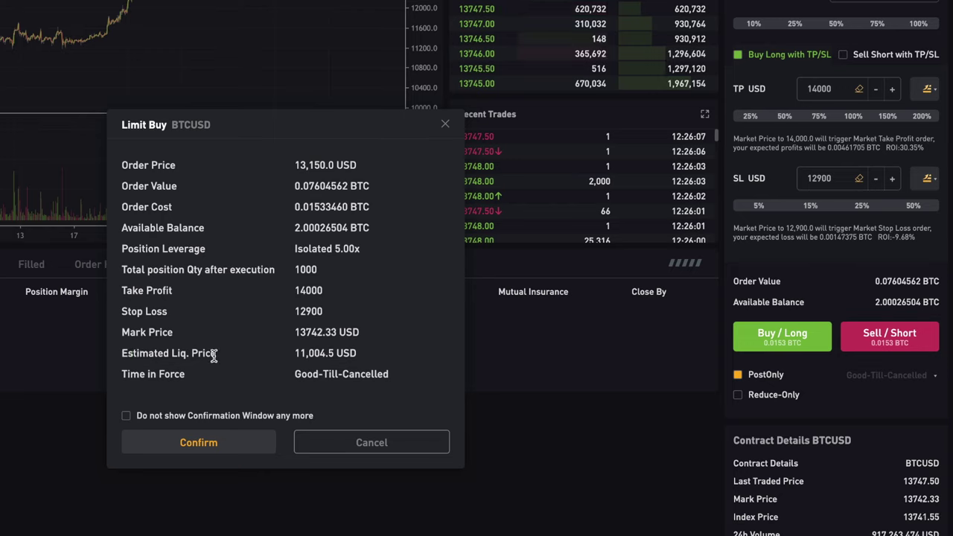
drag(122, 354, 218, 355)
click(222, 359)
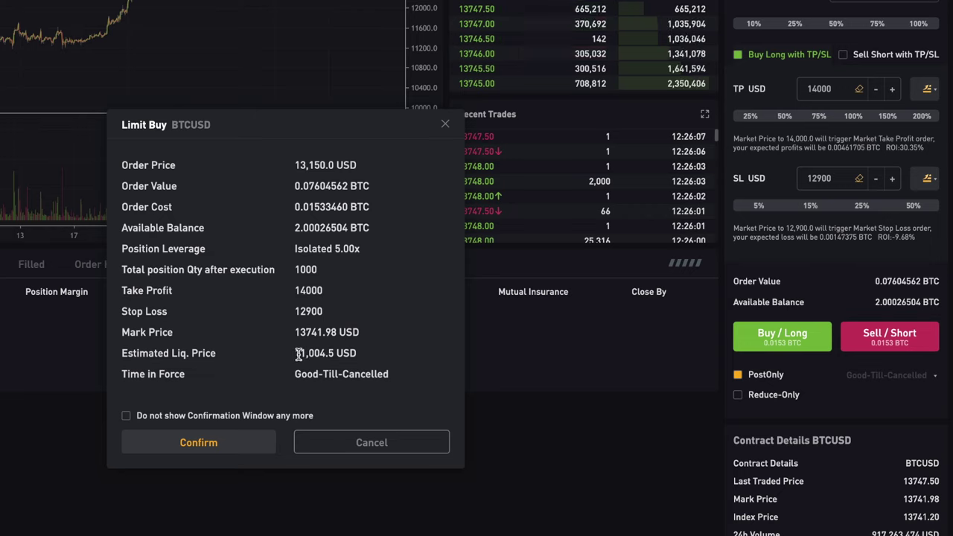
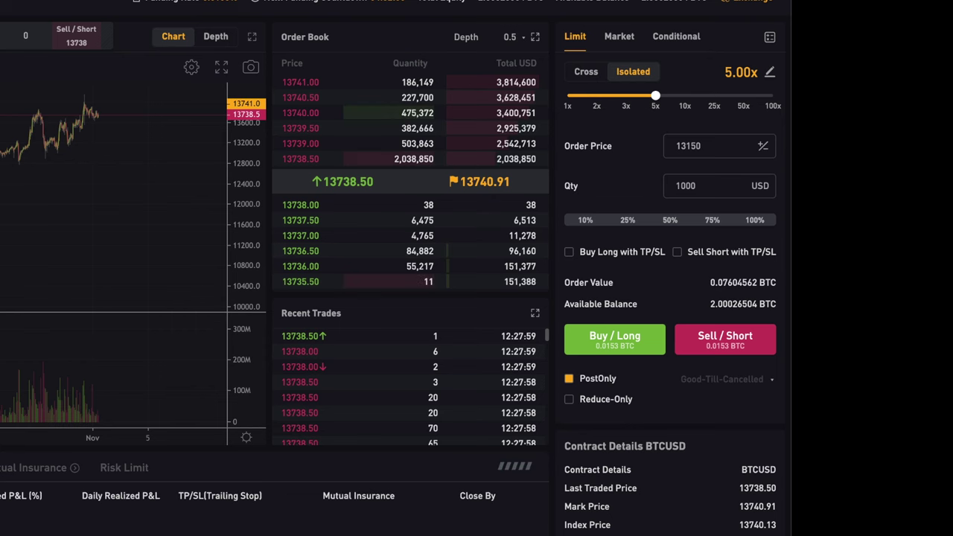
Switch to a market order at 10x leverage with a quantity of 2000 USD
click(620, 37)
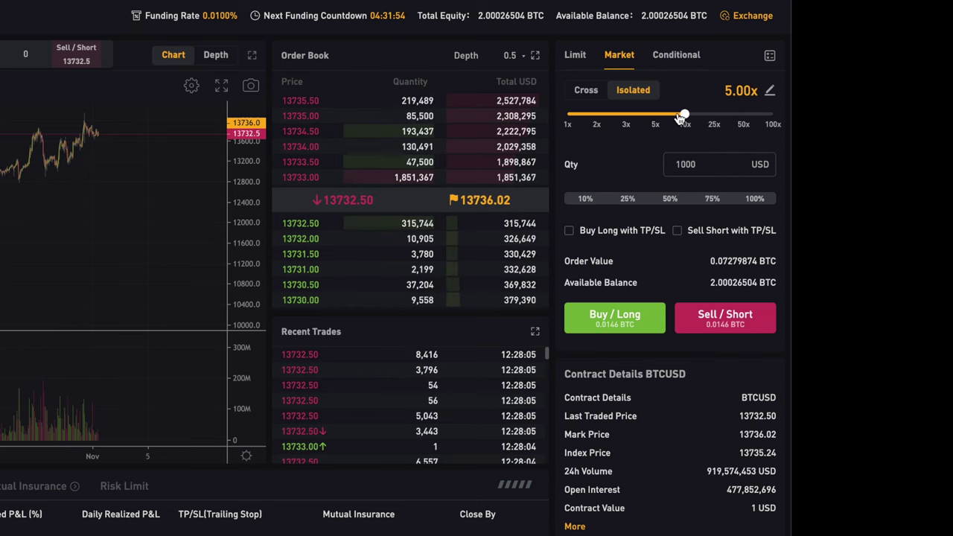
drag(685, 116, 685, 117)
double_click(708, 164)
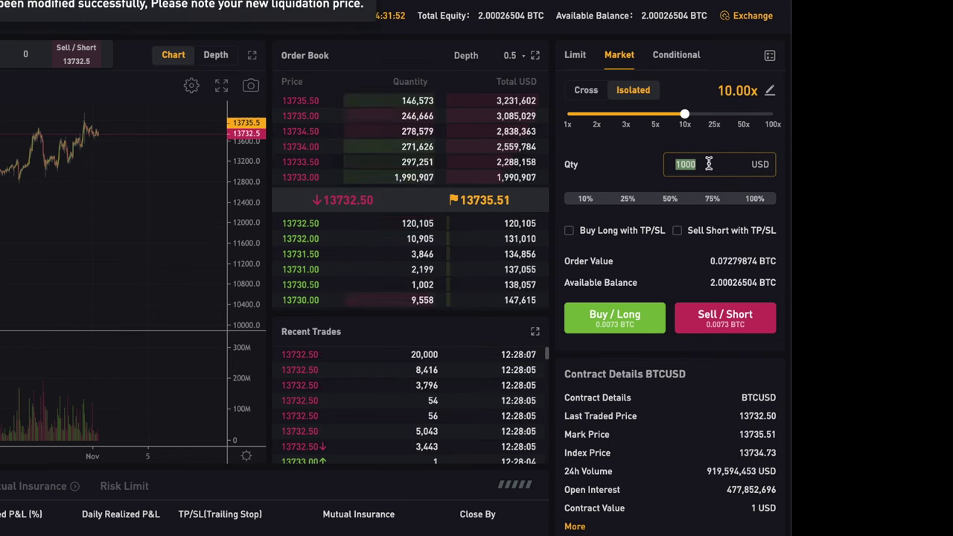
text(2000)
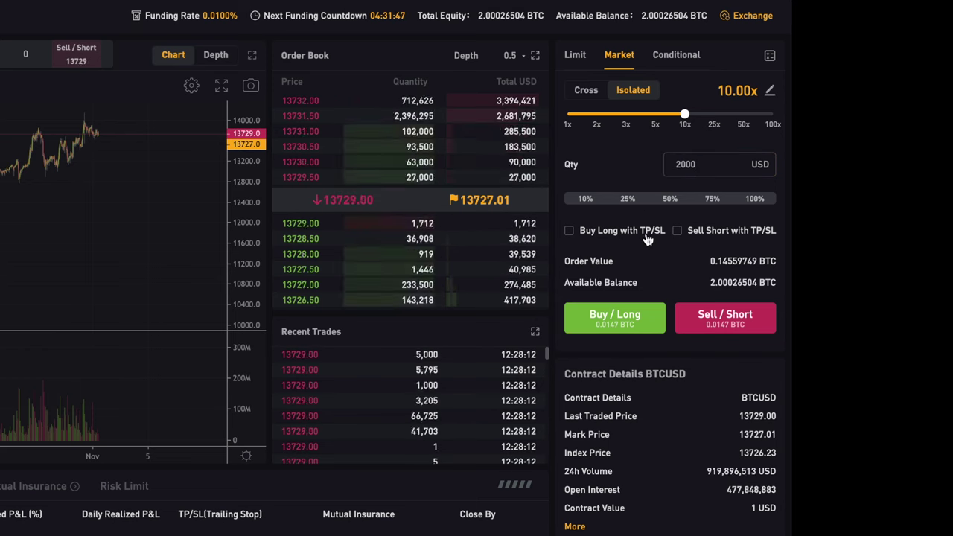
Enable TP/SL on the order with take profit 15000 and stop loss 13500
click(584, 230)
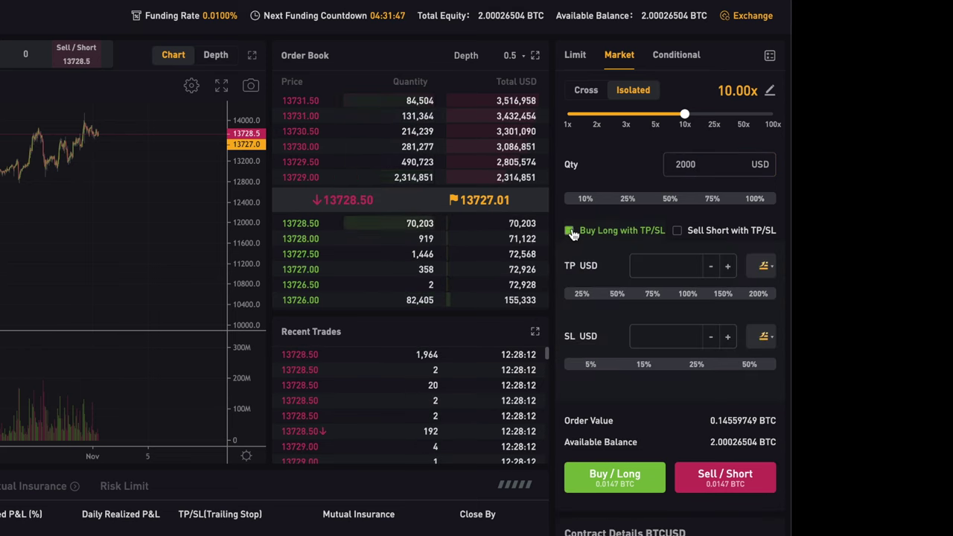
click(668, 268)
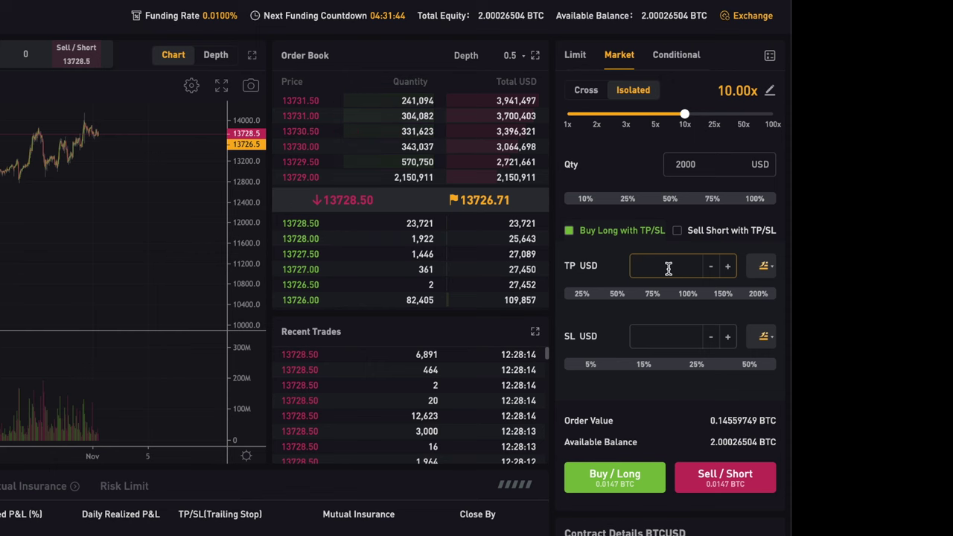
text(15000)
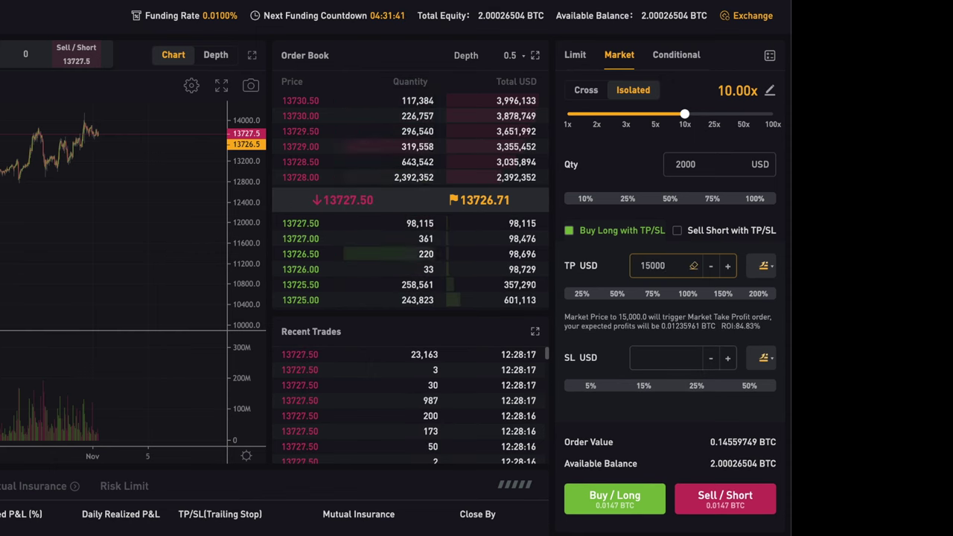
click(657, 358)
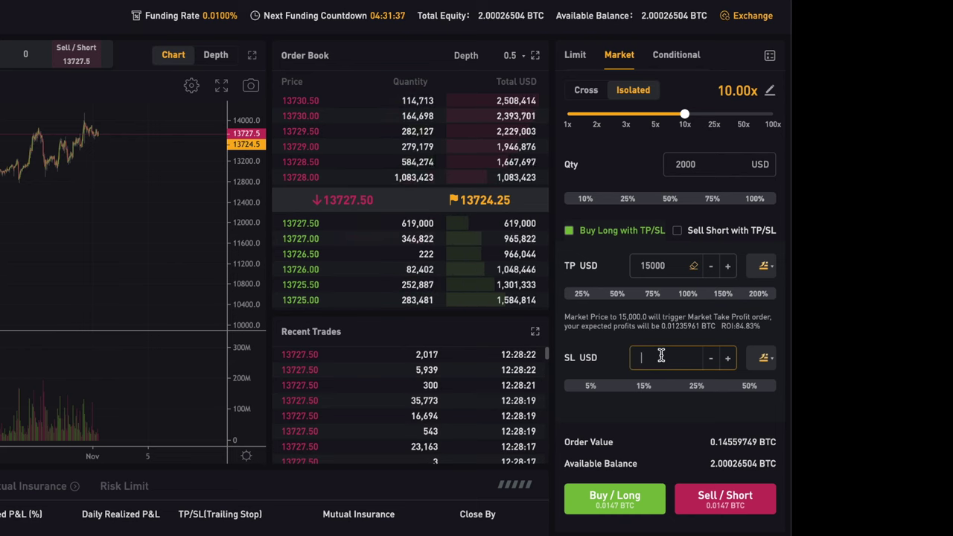
text(1350)
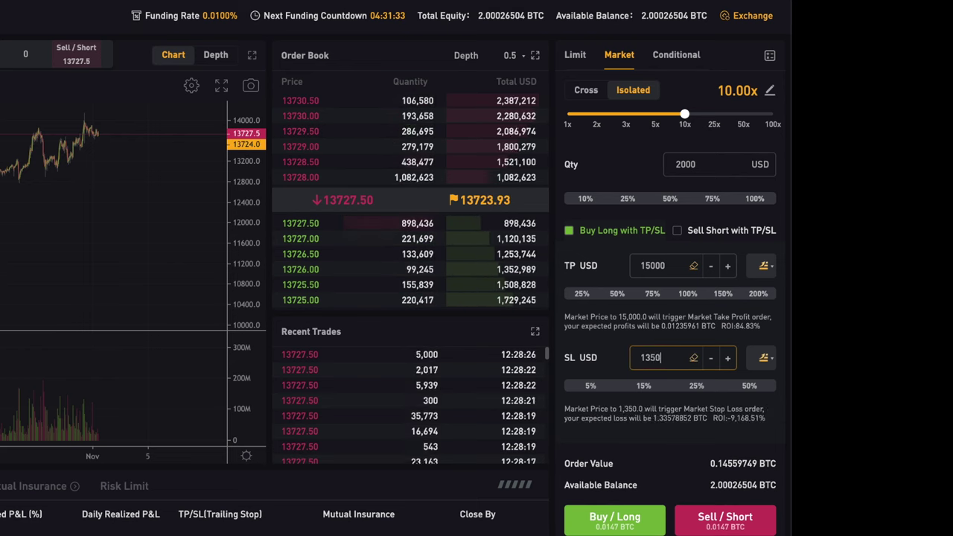
text(0)
click(614, 345)
scroll(614, 341, down, 1)
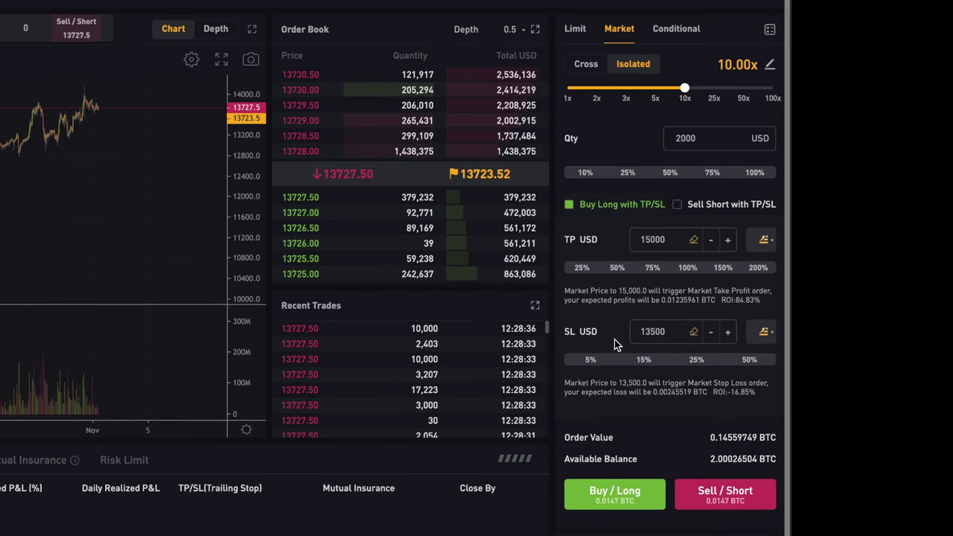
scroll(629, 442, up, 1)
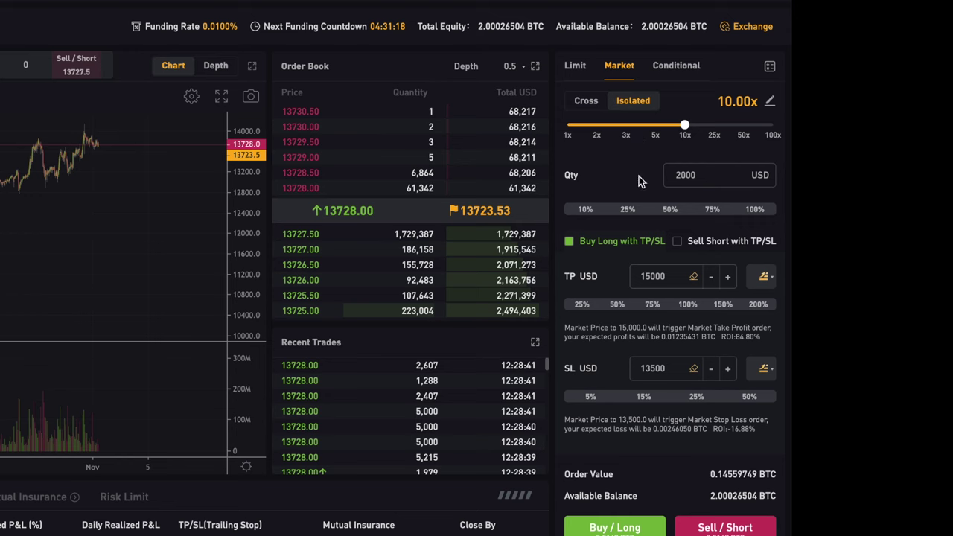
Correct the take profit to 12000 and the stop loss to 15000
double_click(666, 276)
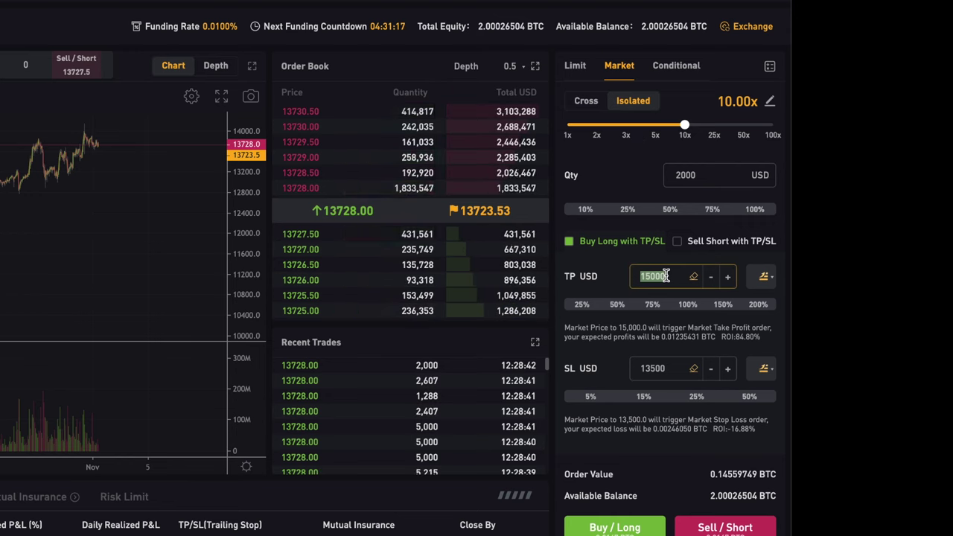
text(12000)
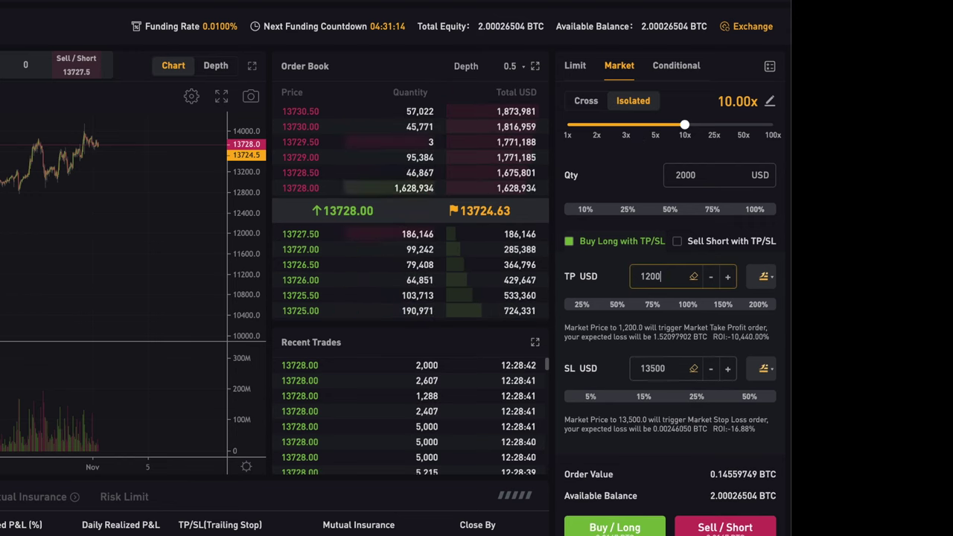
double_click(671, 366)
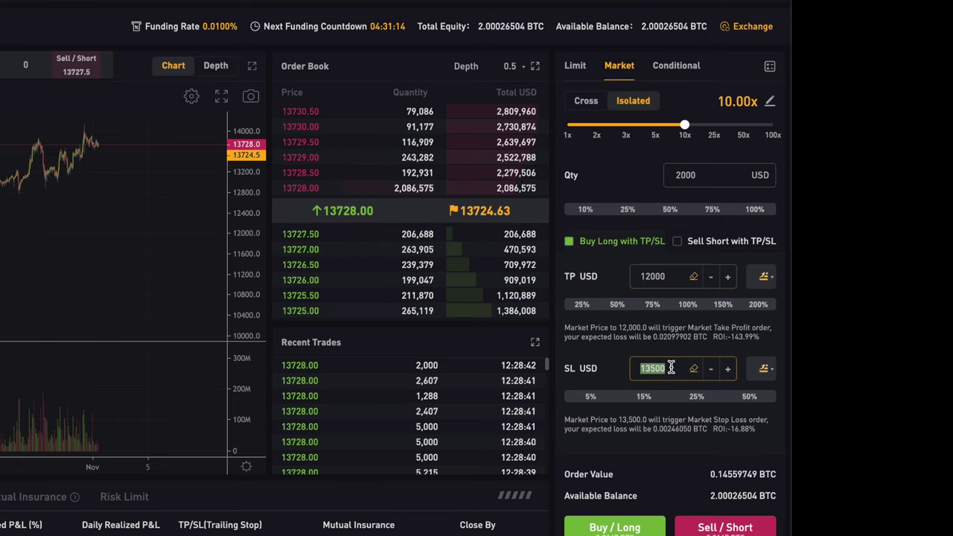
text(15000)
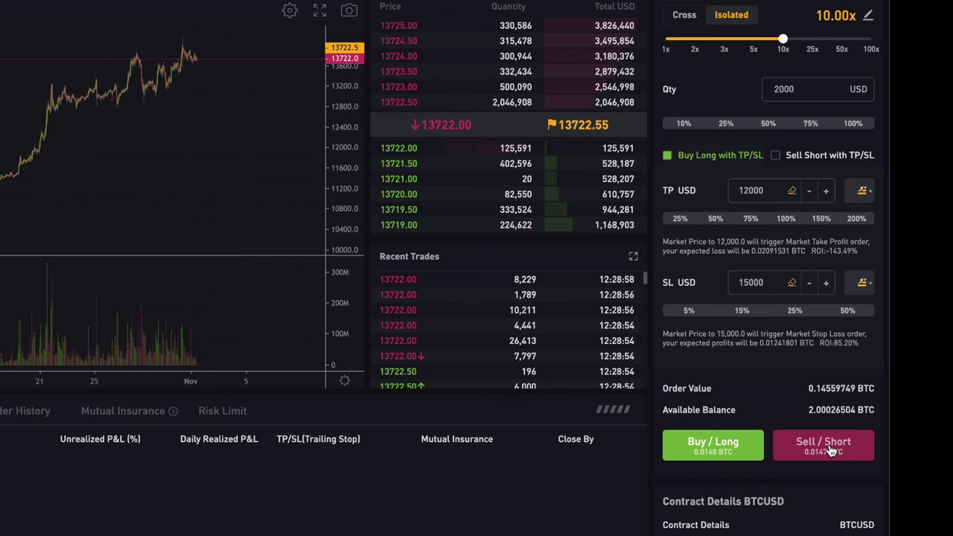
Sell short the 2000 USD BTCUSD market order and confirm it
click(731, 530)
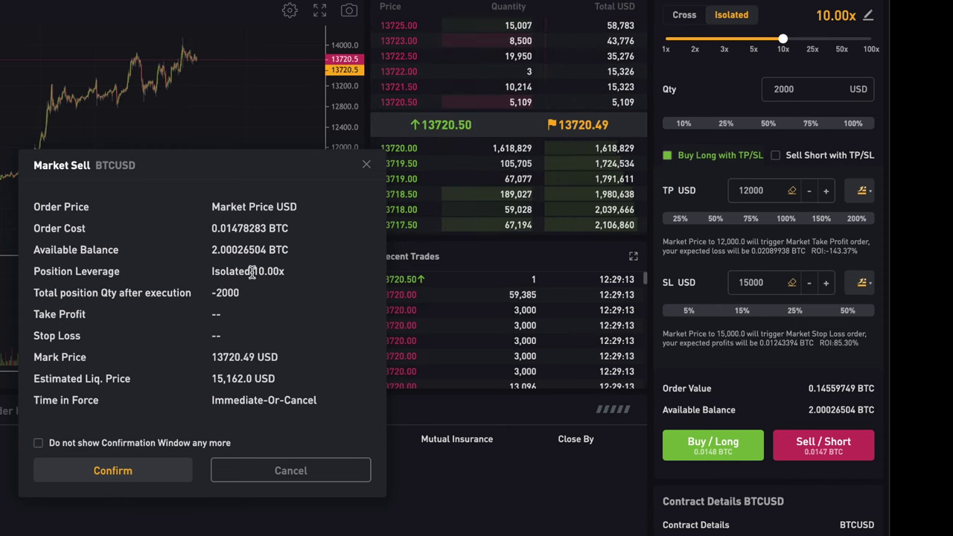
click(118, 472)
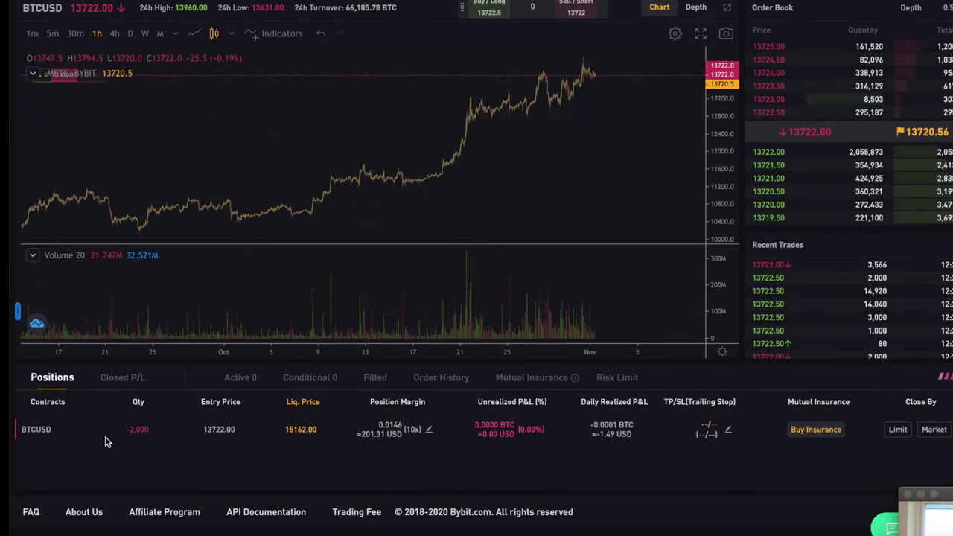
drag(124, 431, 149, 433)
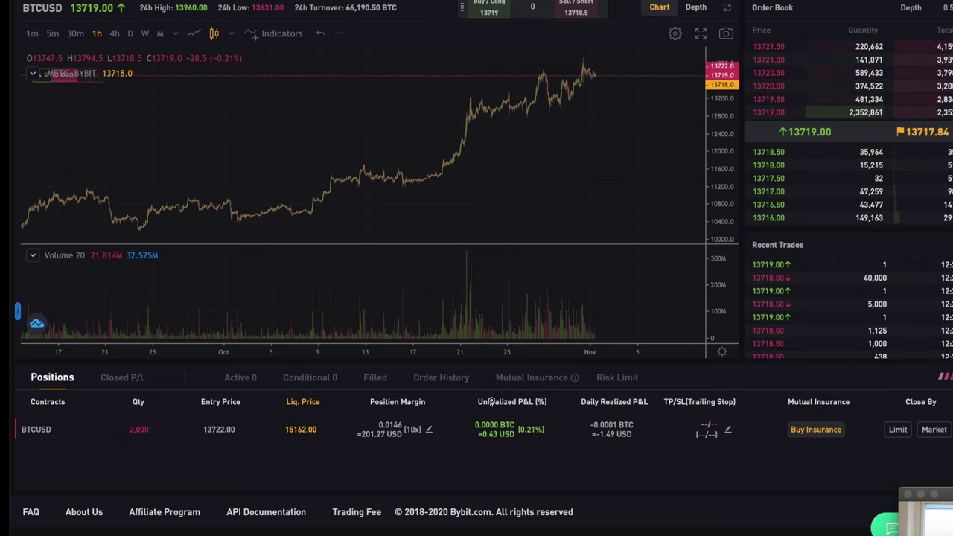
mouse_move(491, 403)
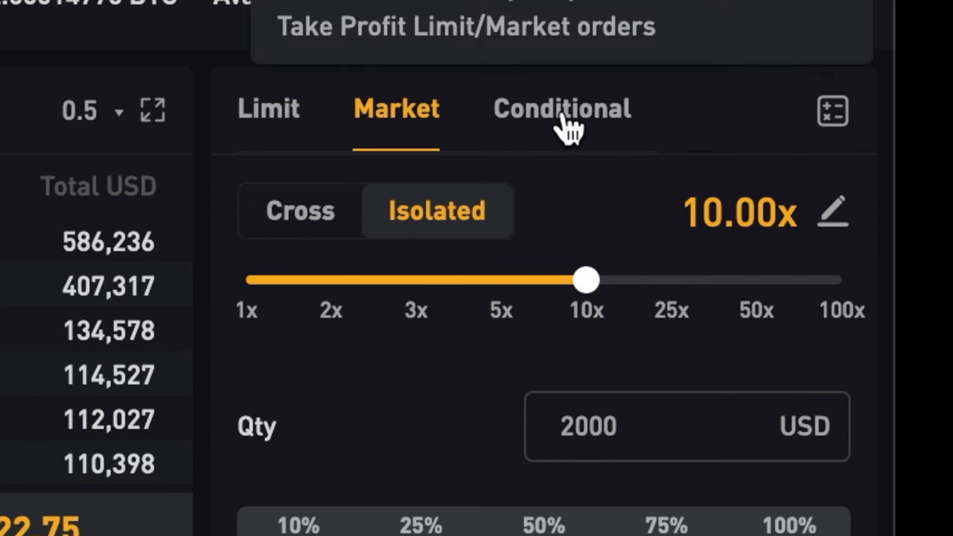
Switch the order panel to the Conditional tab
click(565, 128)
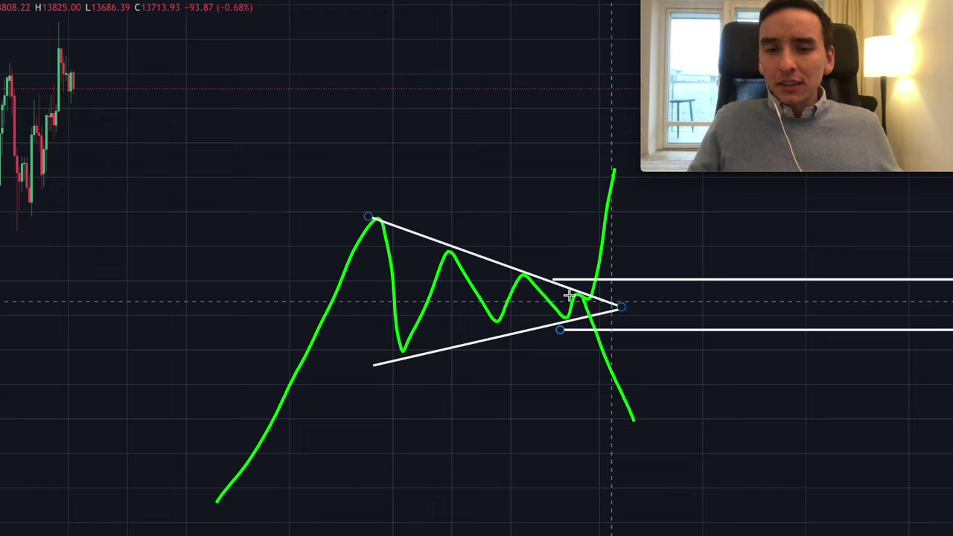
Deselect the triangle drawing and select its green downward price path
click(581, 305)
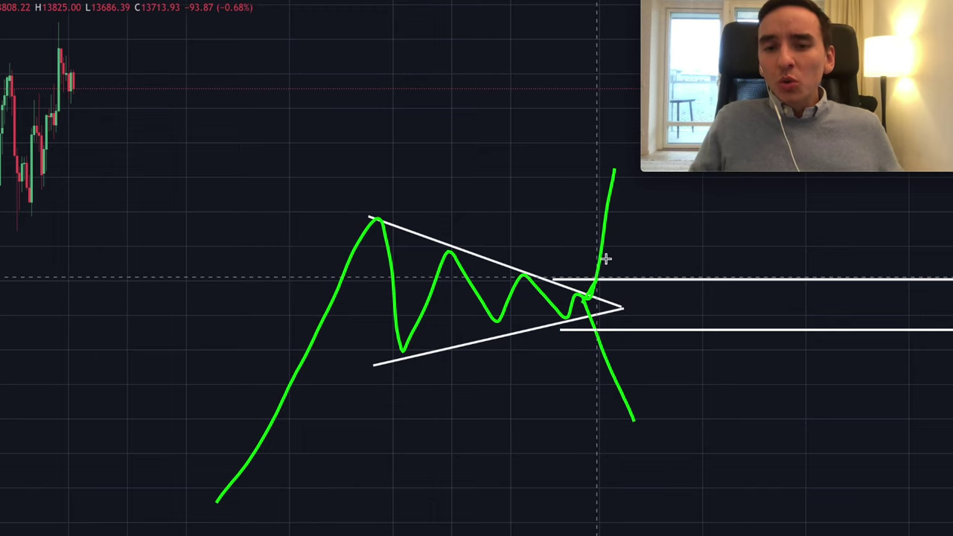
click(609, 367)
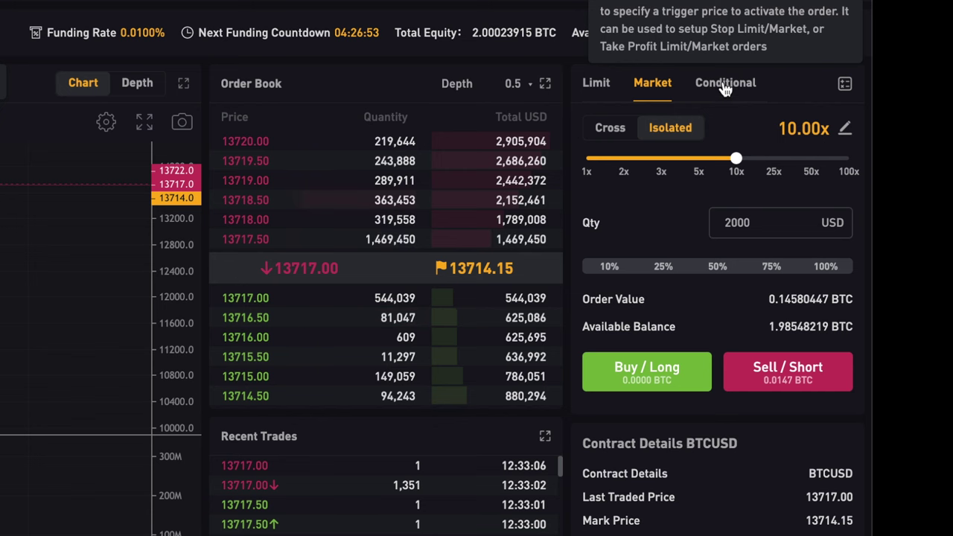
click(725, 81)
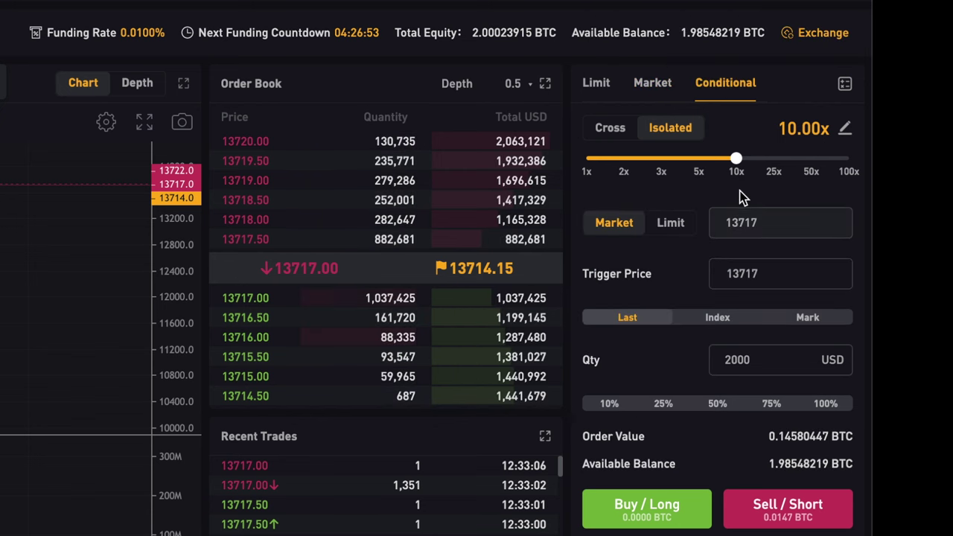
Place and confirm a conditional limit Buy / Long at 14000 with trigger price 14000
click(669, 228)
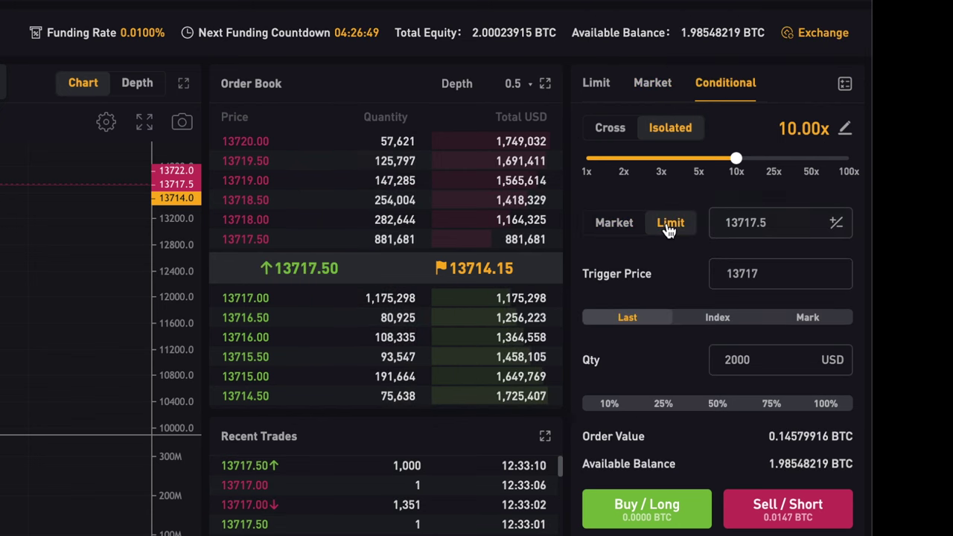
double_click(782, 219)
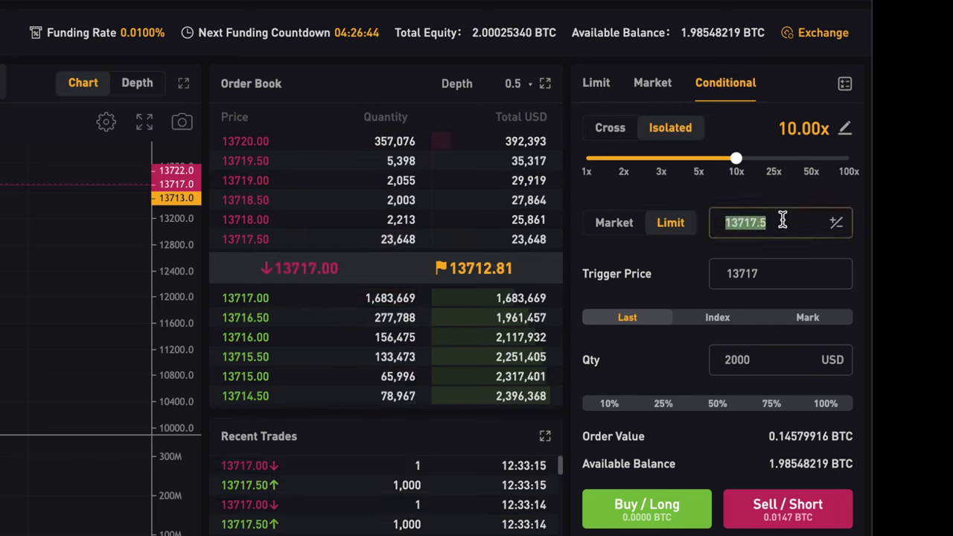
text(14000)
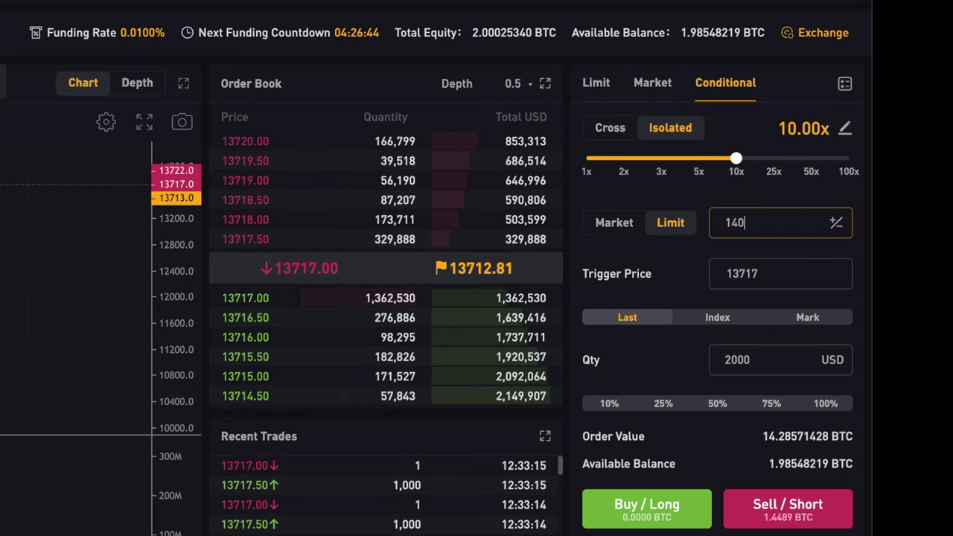
double_click(779, 270)
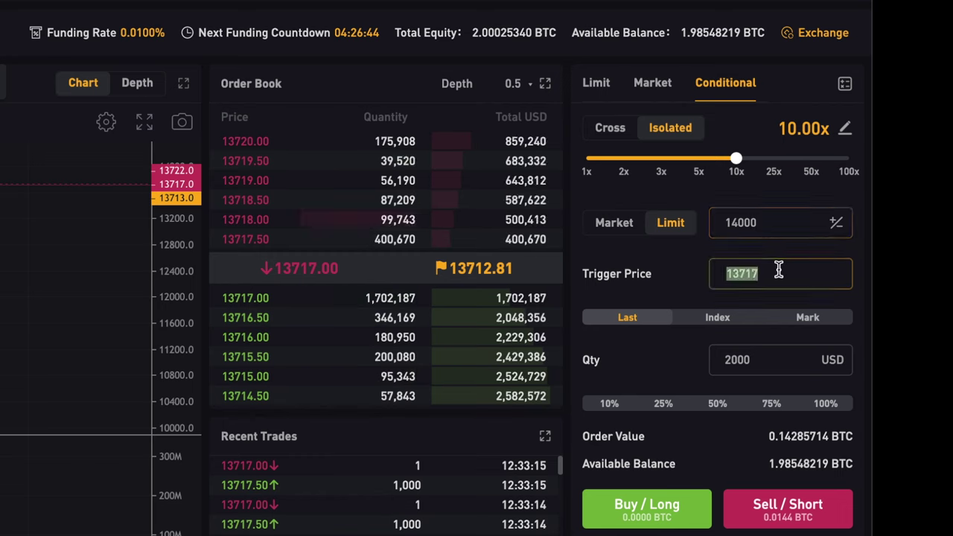
text(14000)
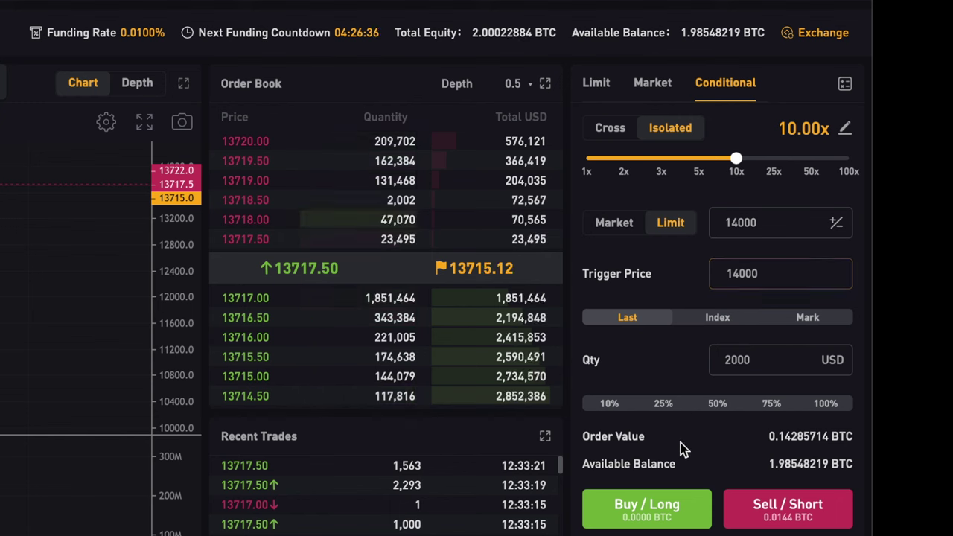
click(676, 511)
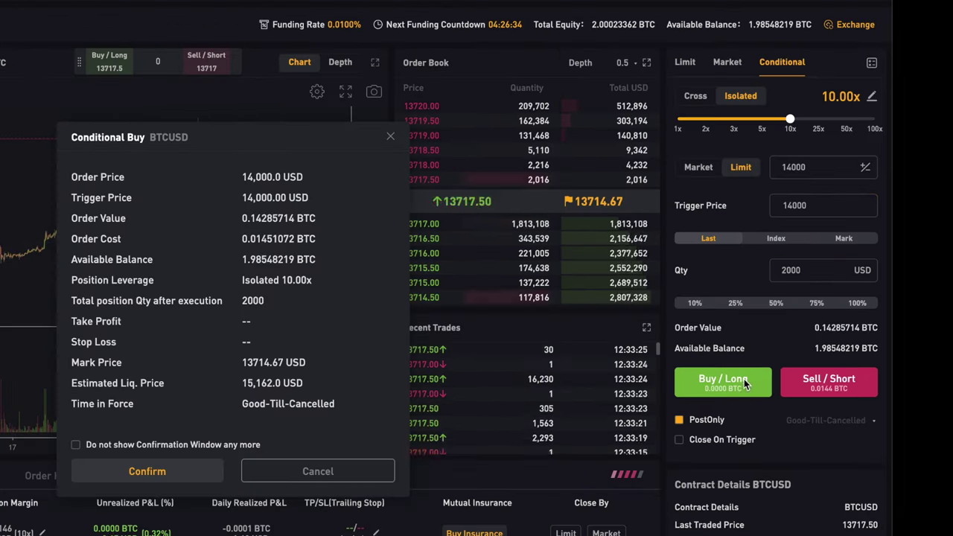
click(147, 470)
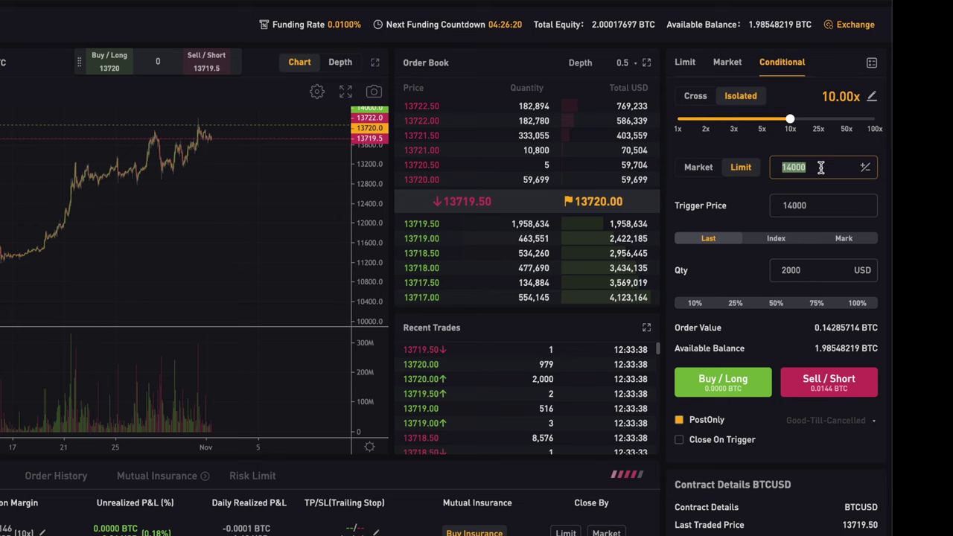
Enter limit and trigger prices of 13000, then submit and confirm a Sell / Short
text(13000)
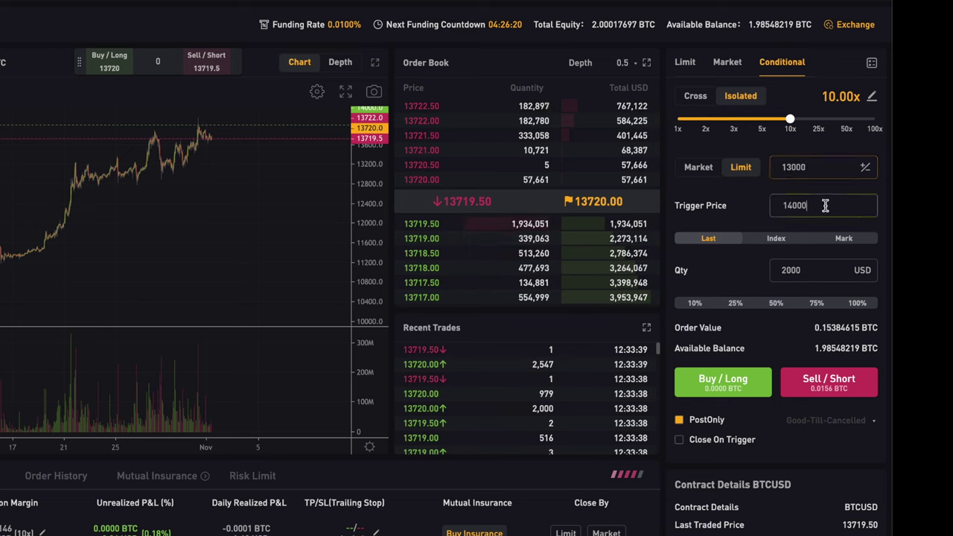
text(1300)
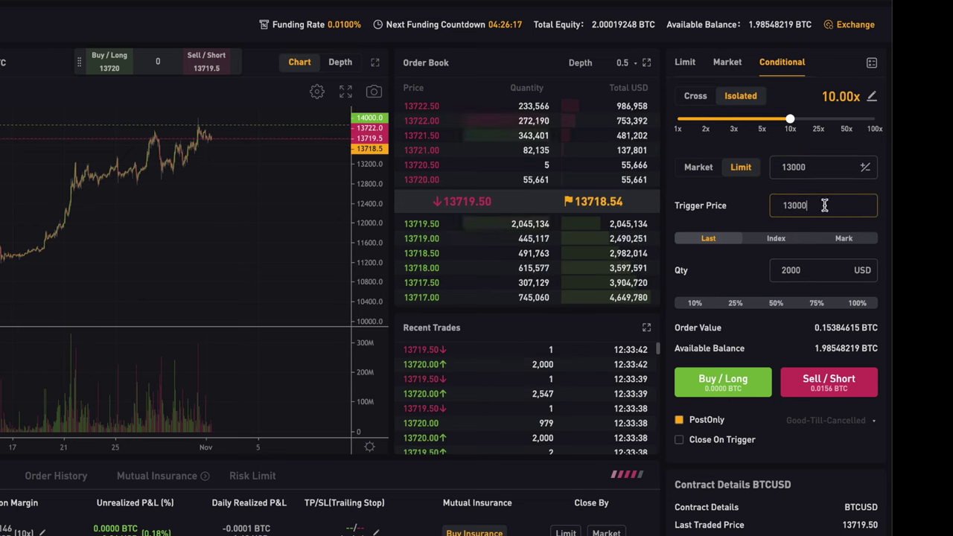
click(819, 380)
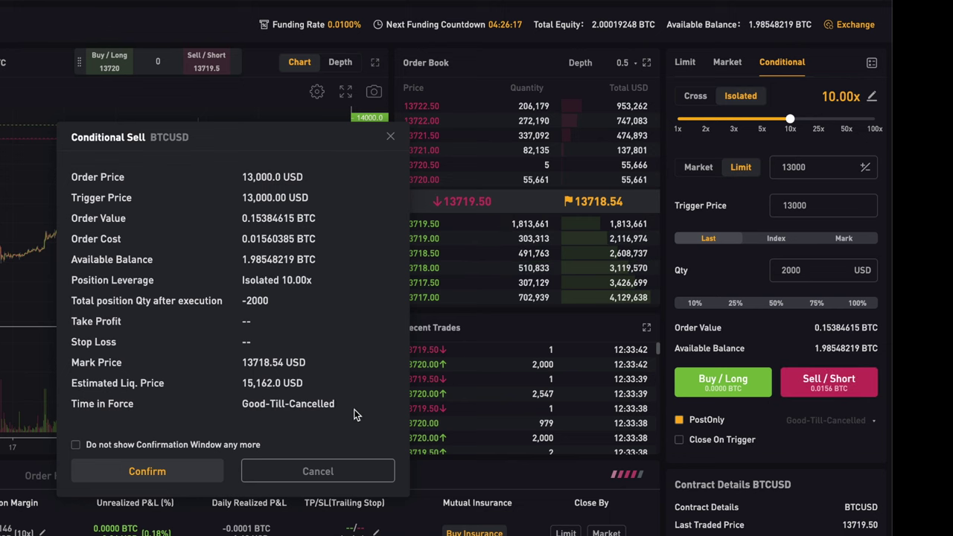
click(204, 477)
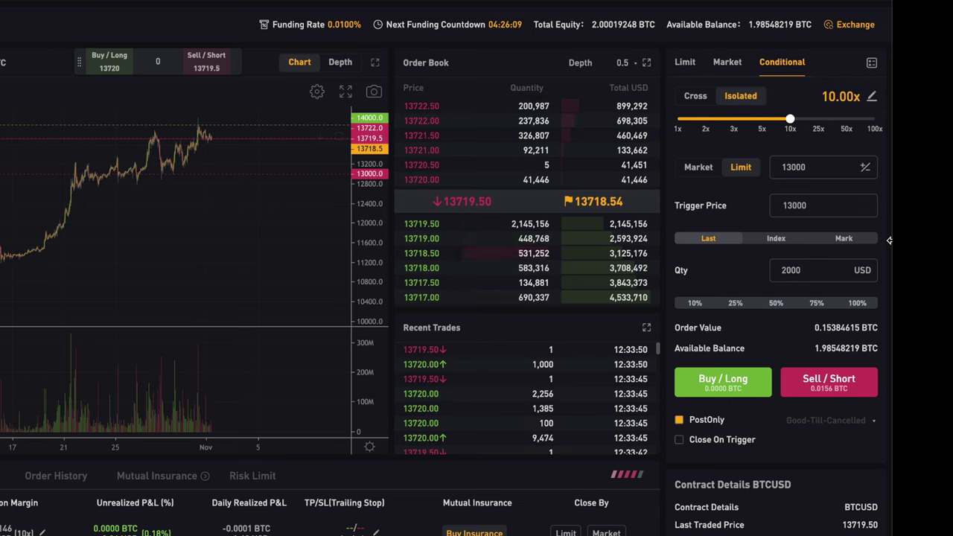
Set up a conditional Market buy with trigger price 14000 and submit it for confirmation
click(698, 168)
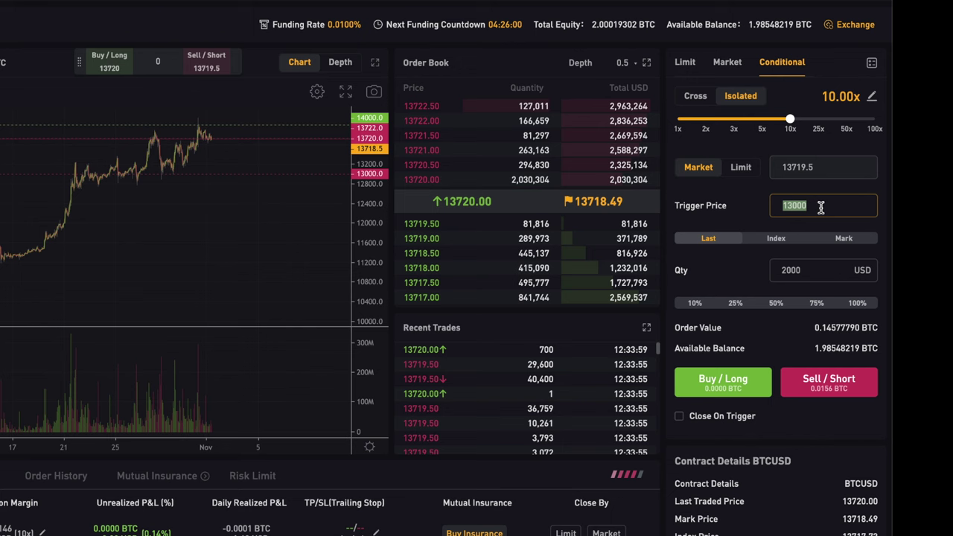
text(14000)
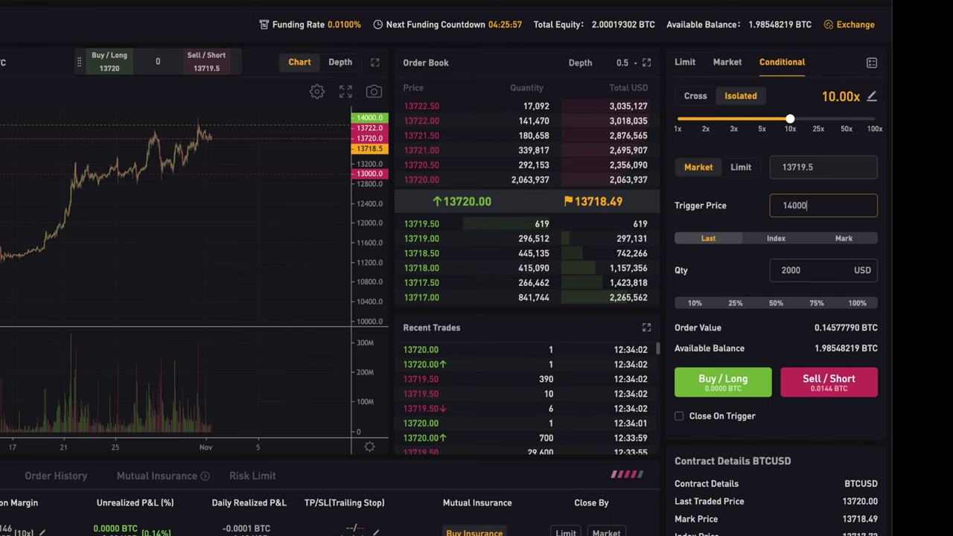
click(722, 381)
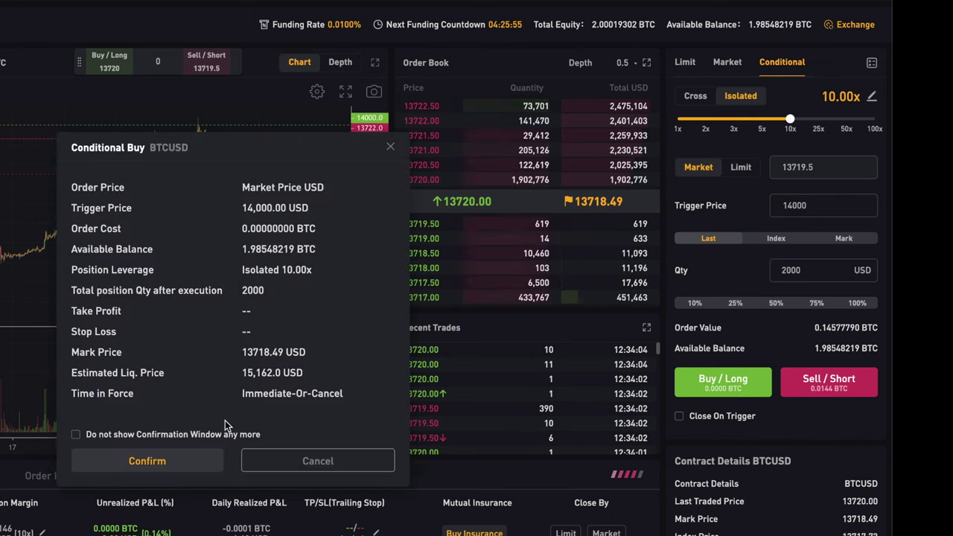
Confirm the 14000 market buy, then Cancel All orders in the Conditional list
click(143, 462)
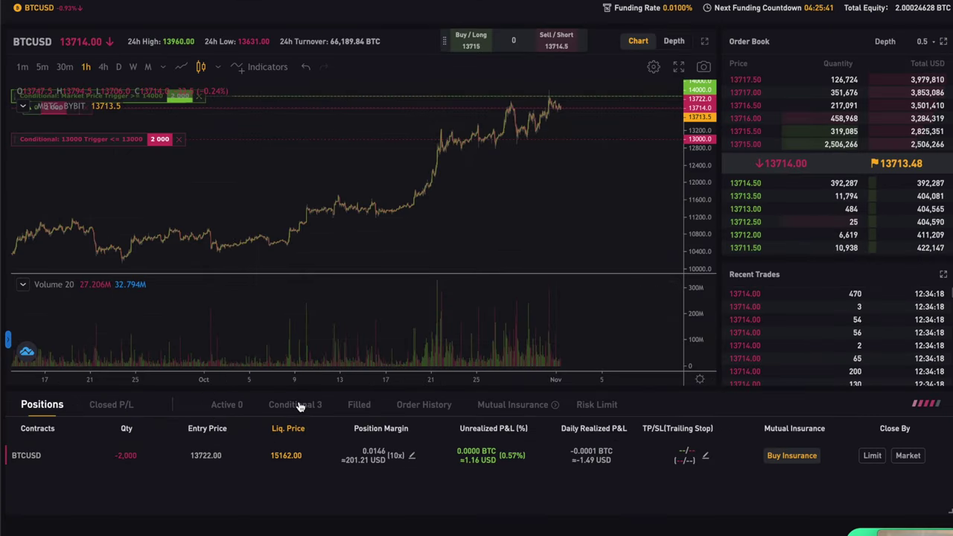
click(295, 407)
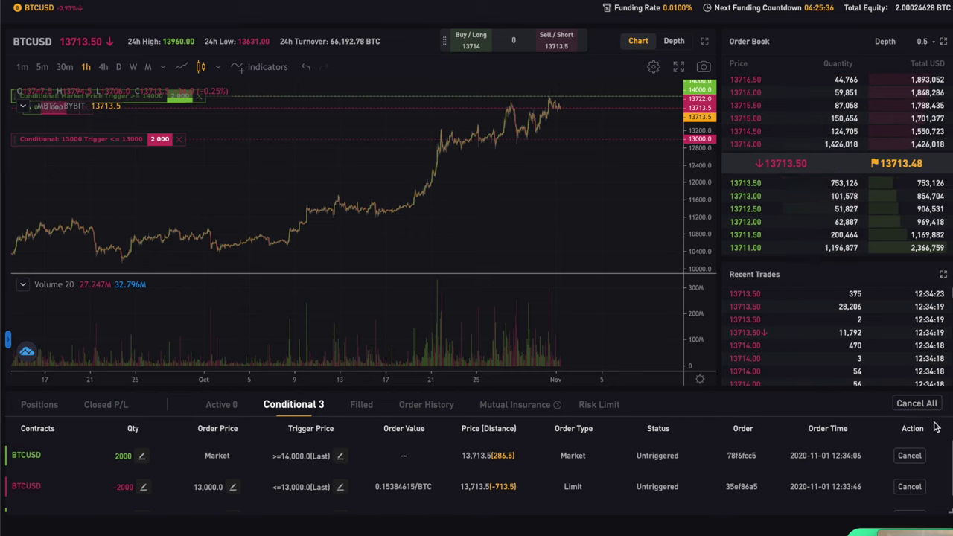
click(917, 403)
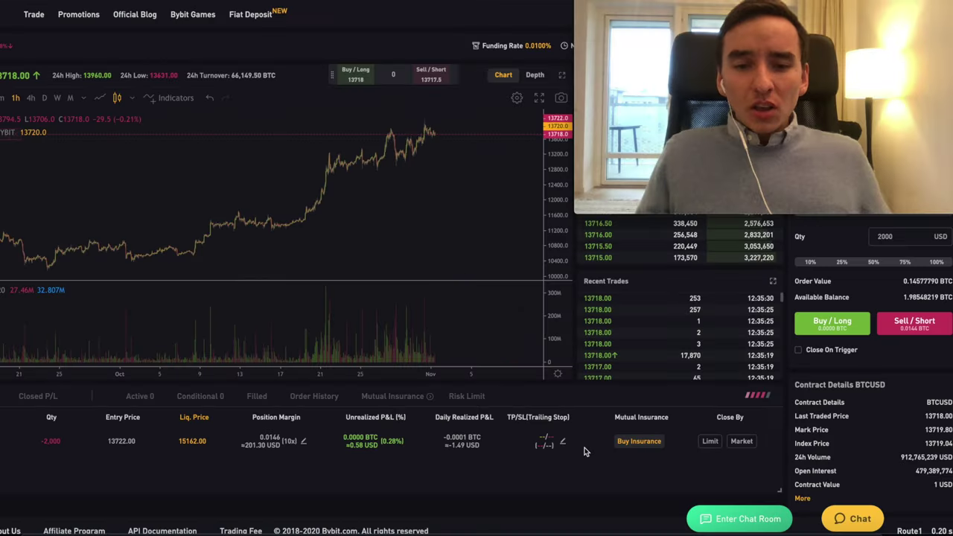
Enable a 200 USD trailing stop in the short position's TP/SL settings
mouse_move(362, 444)
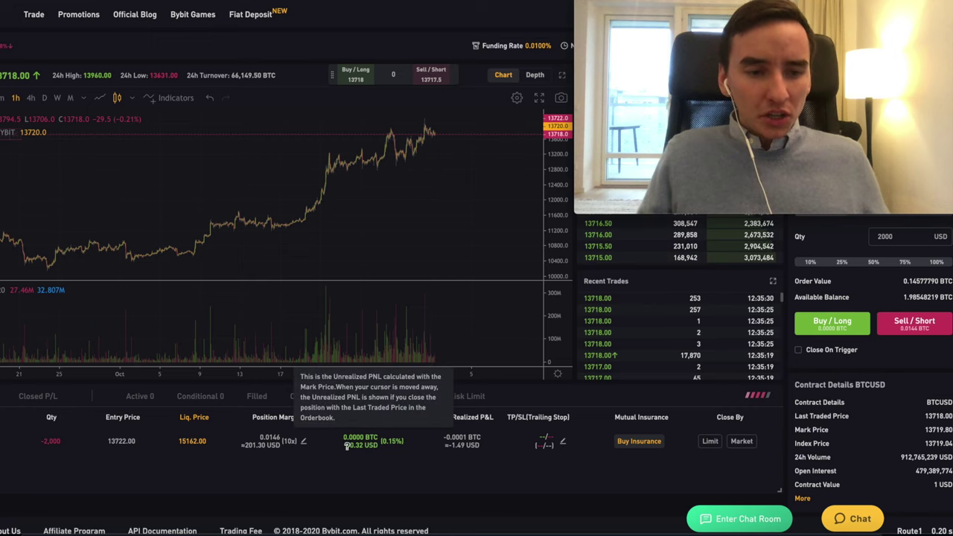
click(561, 440)
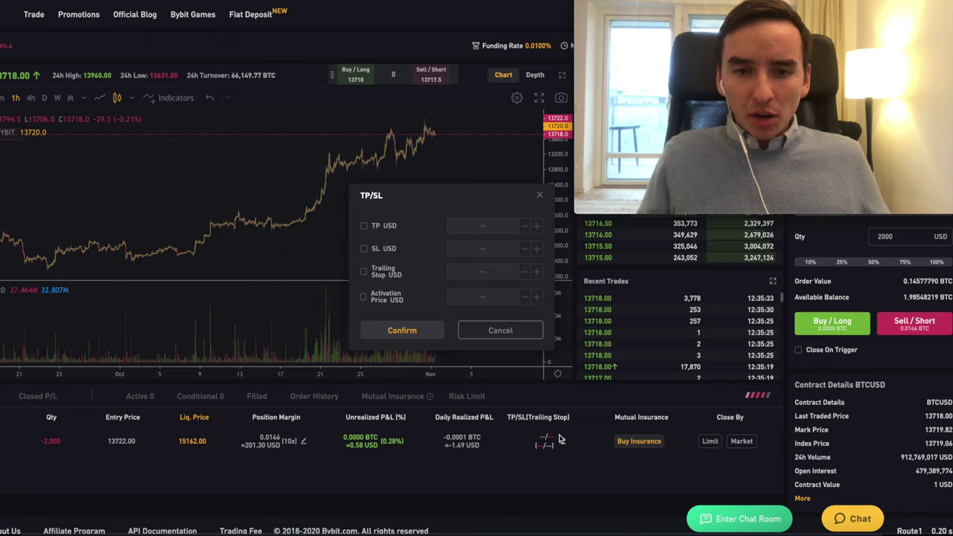
click(364, 273)
click(494, 271)
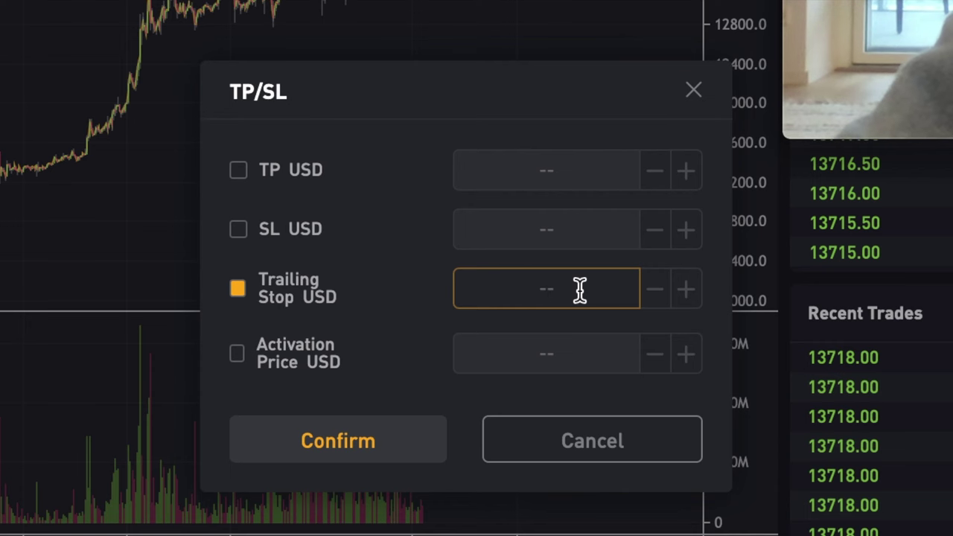
text(200)
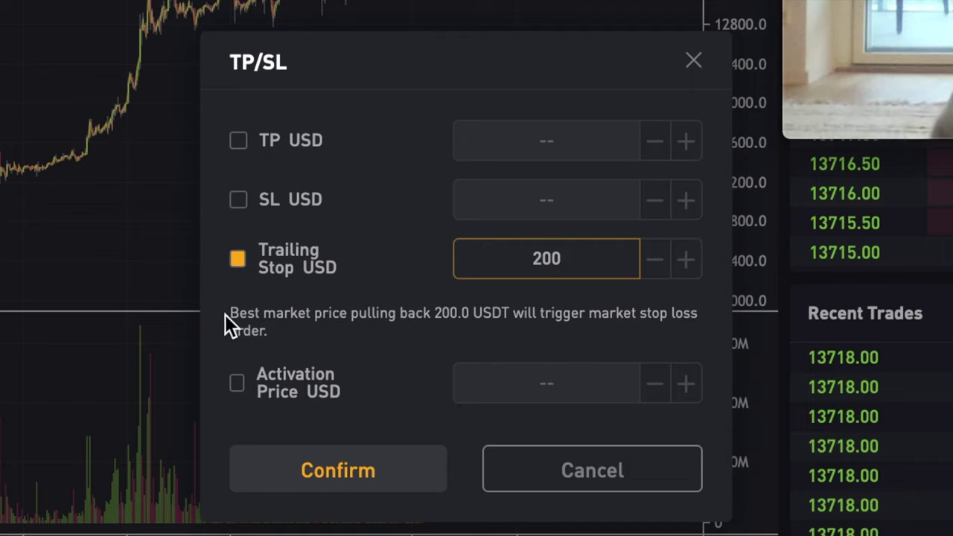
Highlight the trailing stop explanation, then sketch a rising zigzag path on the chart
drag(225, 314, 330, 320)
click(375, 321)
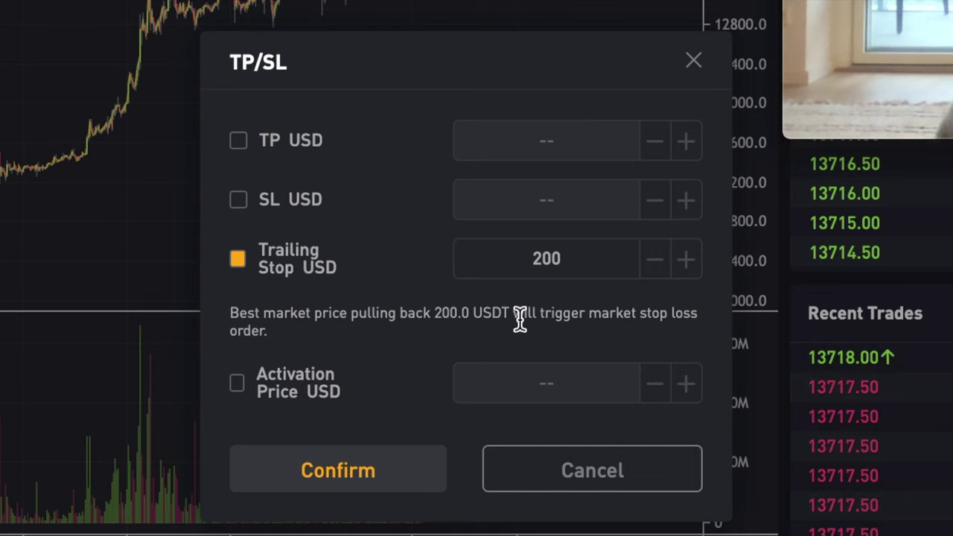
drag(514, 315, 603, 330)
click(612, 332)
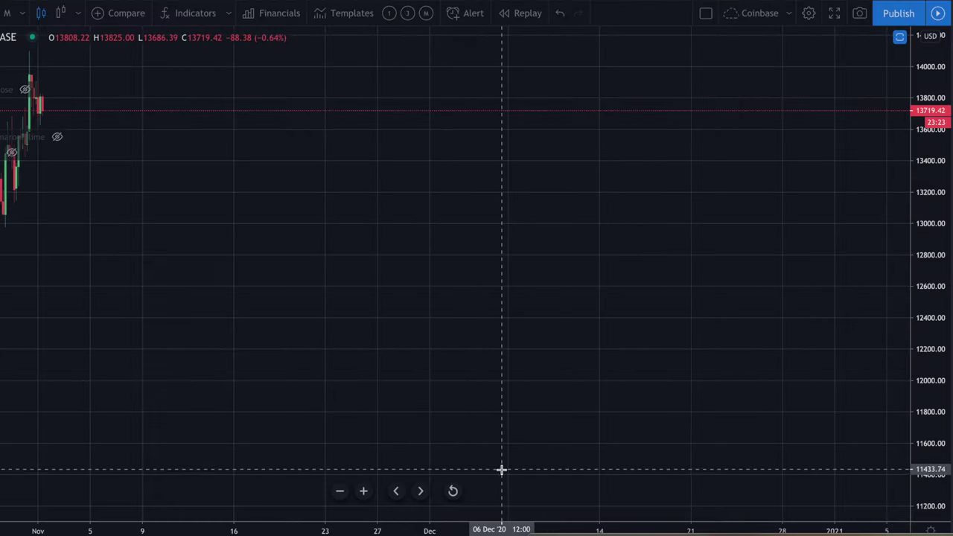
mouse_move(501, 465)
mouse_down()
mouse_move(526, 365)
mouse_move(564, 406)
mouse_move(568, 332)
mouse_move(622, 344)
mouse_move(640, 233)
mouse_move(678, 273)
mouse_move(690, 169)
mouse_up()
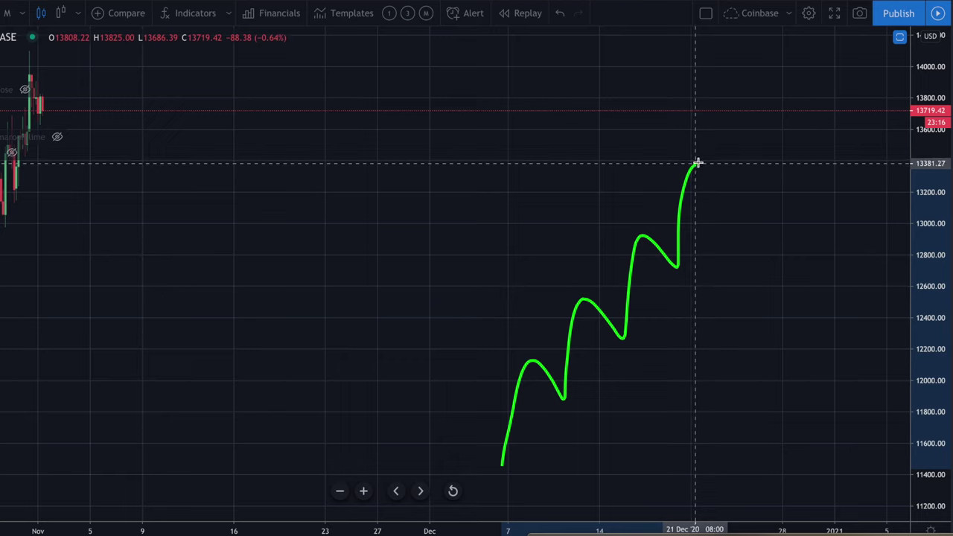
Extend the sketched path past its peak and mark the earlier peak with a horizontal ray
drag(715, 166, 718, 171)
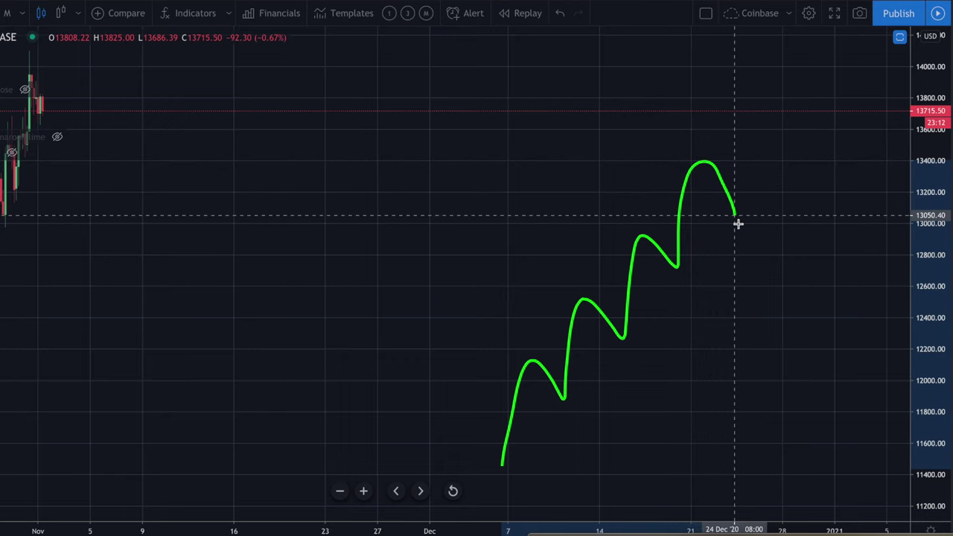
mouse_move(706, 152)
mouse_down()
mouse_move(682, 159)
mouse_move(700, 149)
mouse_up()
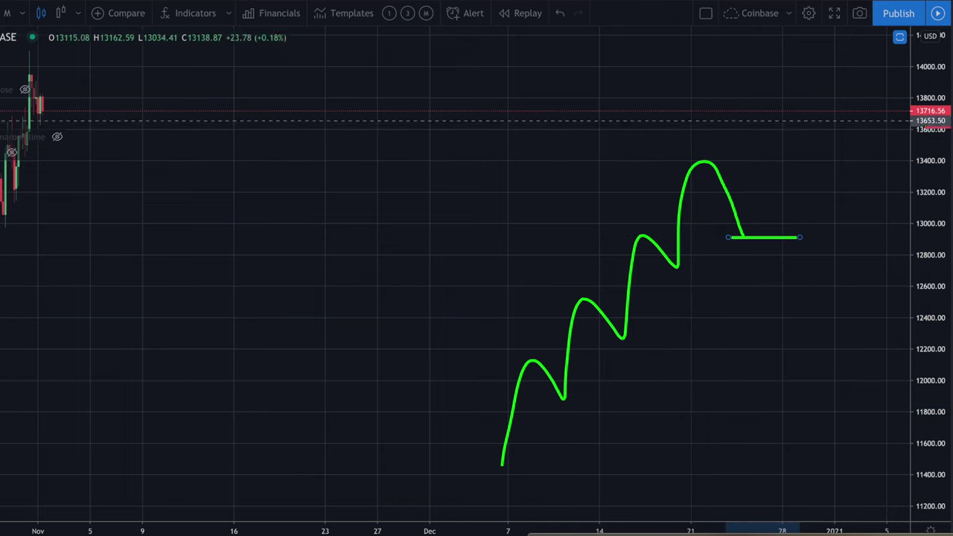
click(657, 159)
scroll(657, 159, right, 2)
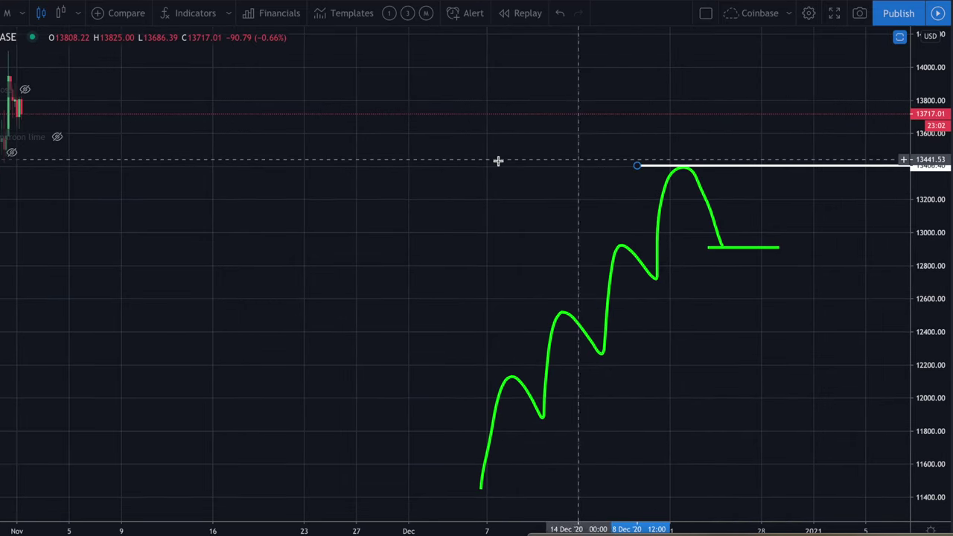
Draw the breakout curve, raise the ray to 13792, curve down toward 13000, circle the peak
mouse_move(716, 231)
mouse_down()
mouse_move(759, 187)
mouse_move(776, 101)
mouse_up()
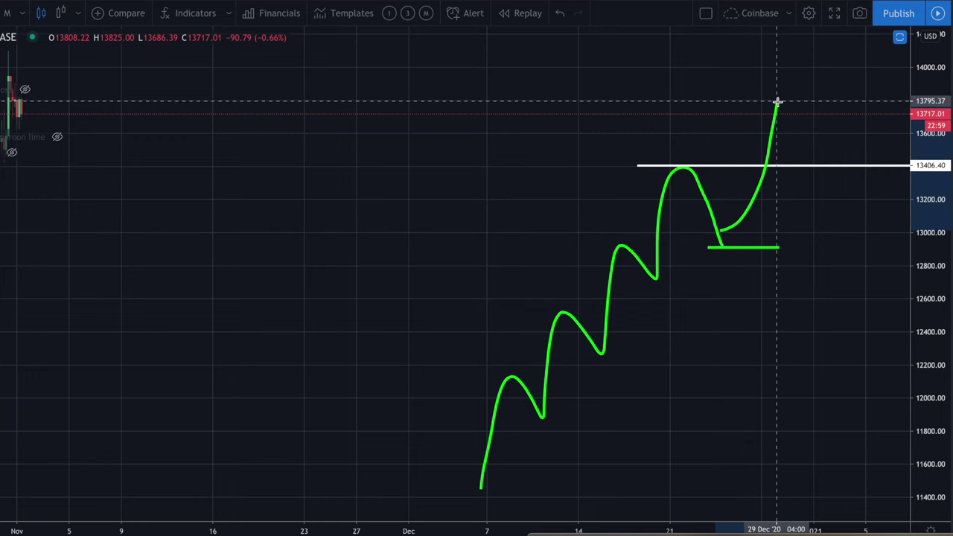
click(805, 175)
mouse_move(802, 169)
mouse_down()
mouse_move(804, 102)
mouse_move(793, 142)
mouse_move(814, 214)
mouse_up()
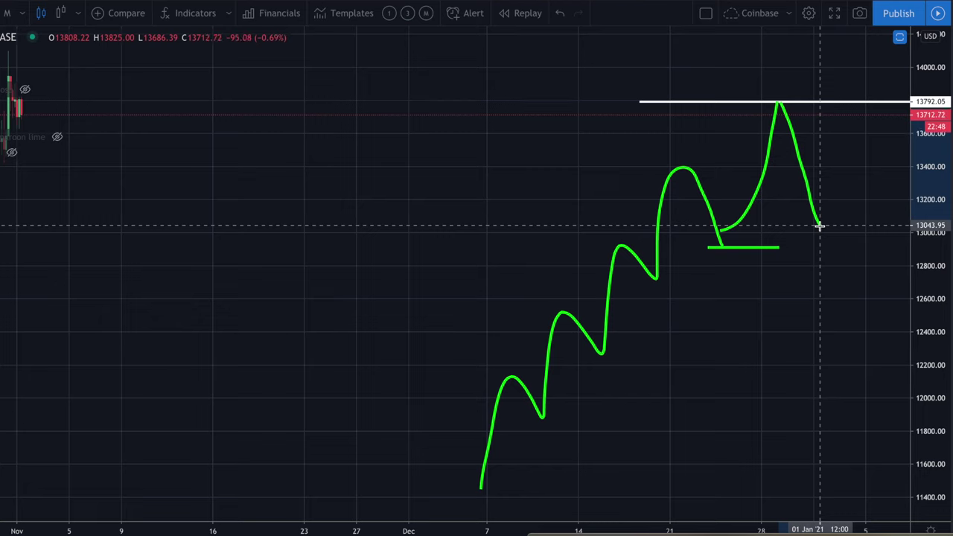
drag(827, 253, 866, 413)
mouse_move(775, 89)
mouse_down()
mouse_move(802, 104)
mouse_move(789, 85)
mouse_move(778, 94)
mouse_up()
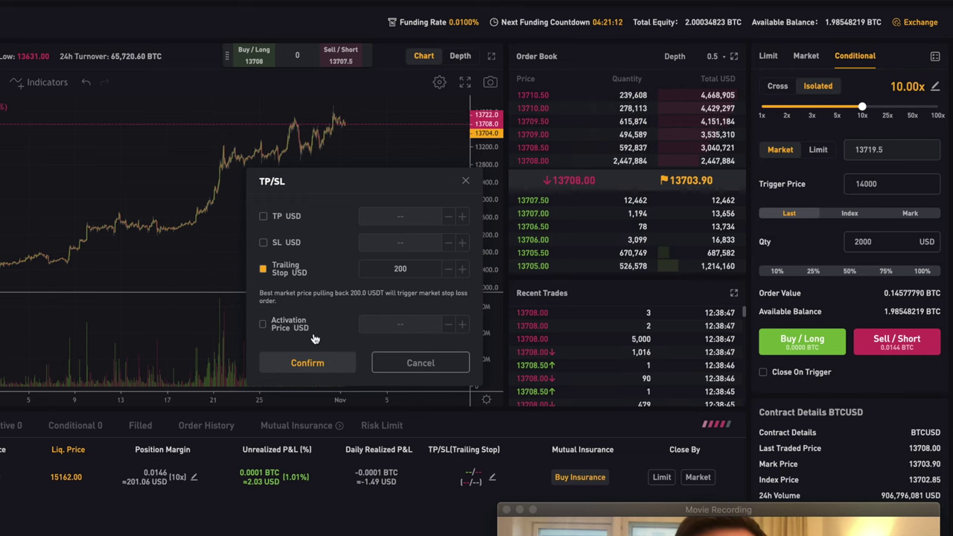
Confirm the 200 USD trailing stop and highlight the 200.0 value in the TP/SL column
click(323, 364)
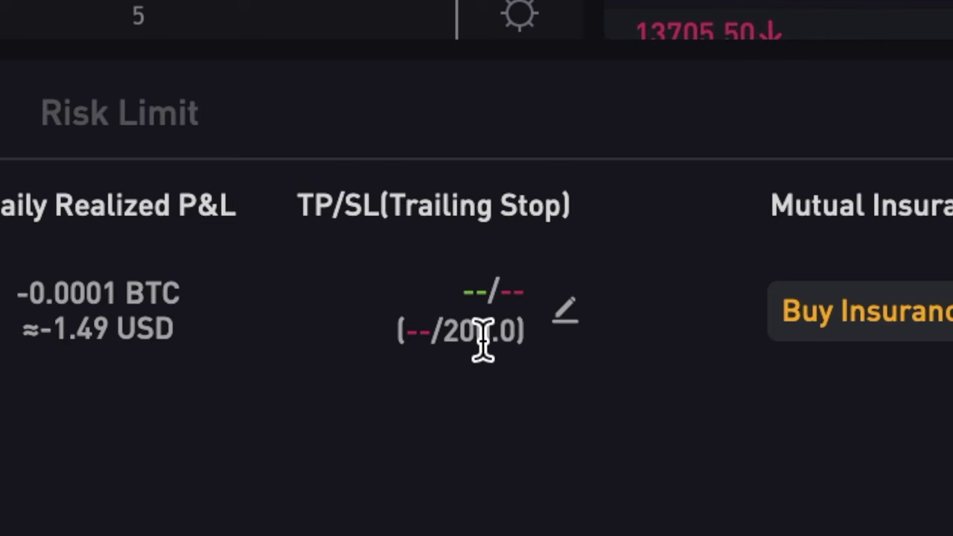
drag(444, 342, 499, 339)
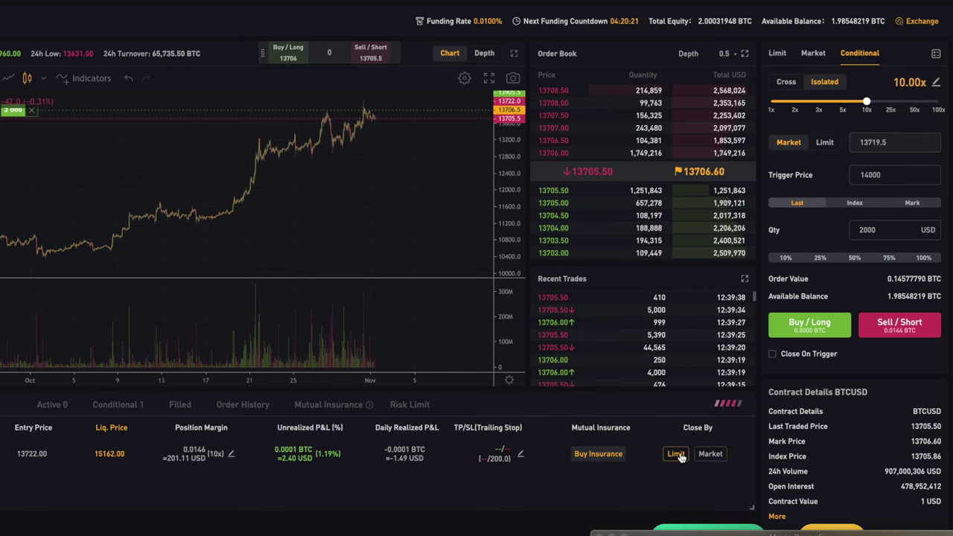
Abandon the limit close and close all 2000 USD of the BTCUSD short at market
click(676, 453)
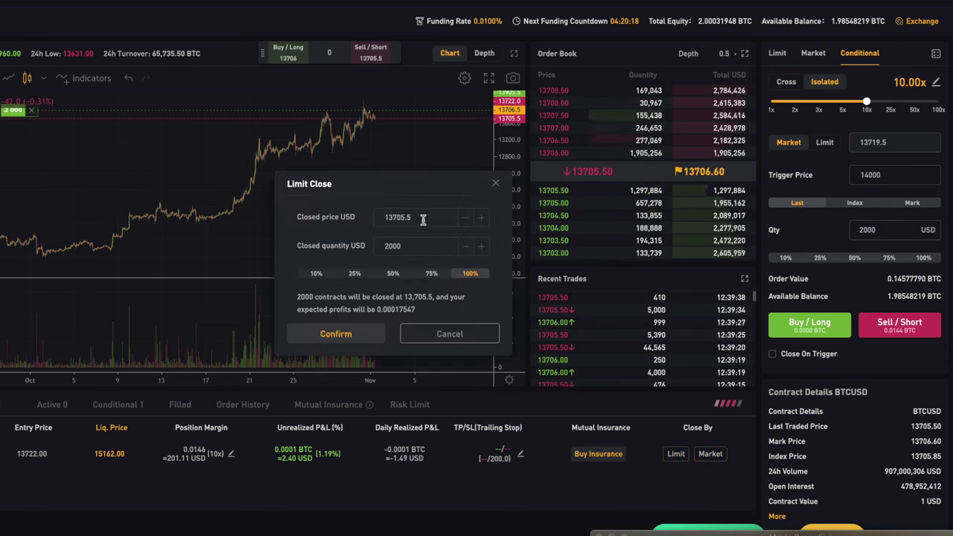
drag(423, 217, 399, 218)
key(Escape)
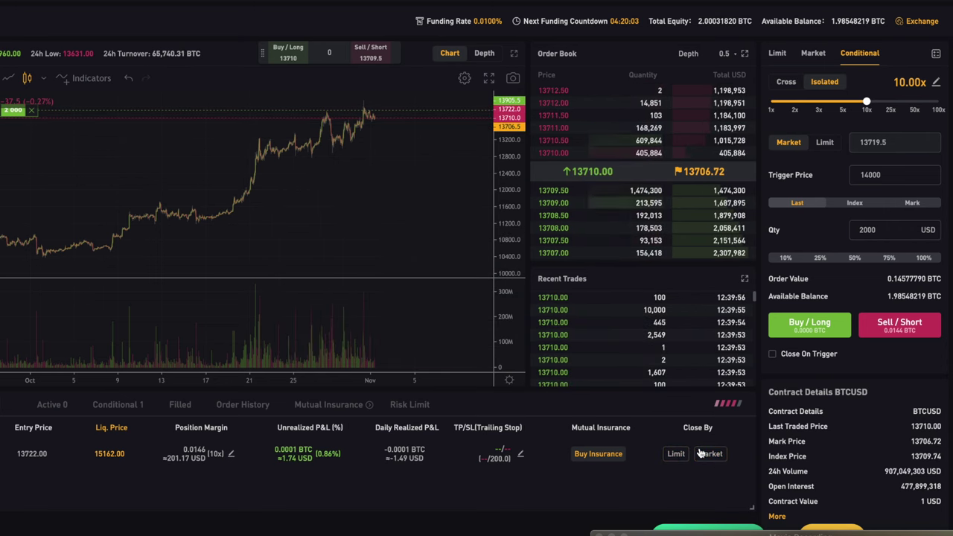
click(703, 453)
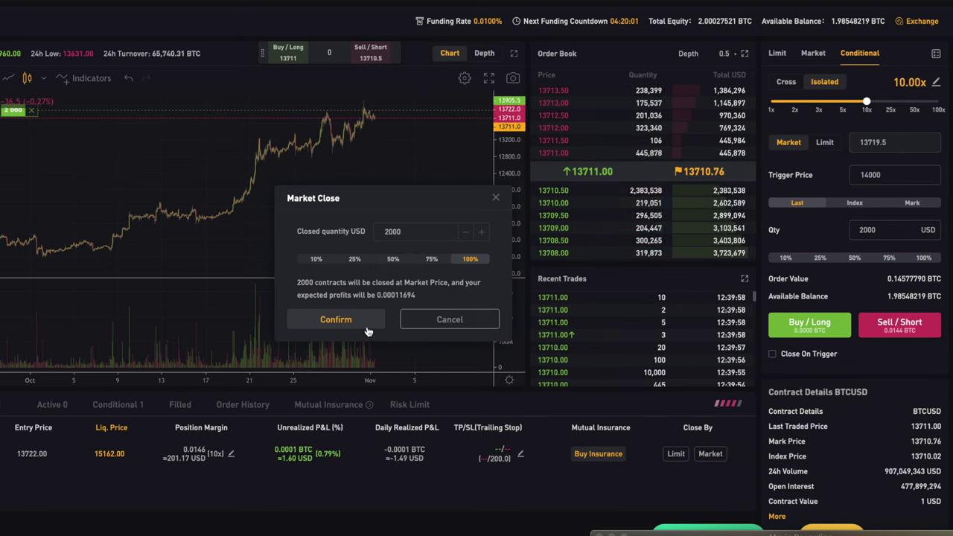
click(341, 328)
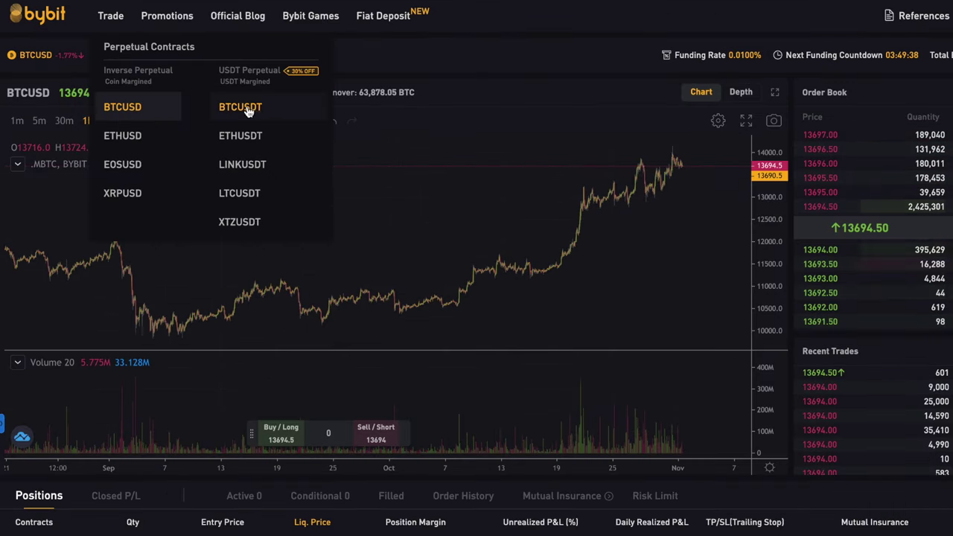
On the BTCUSDT perpetual, set isolated leverage to 18x long and 14x short
click(240, 107)
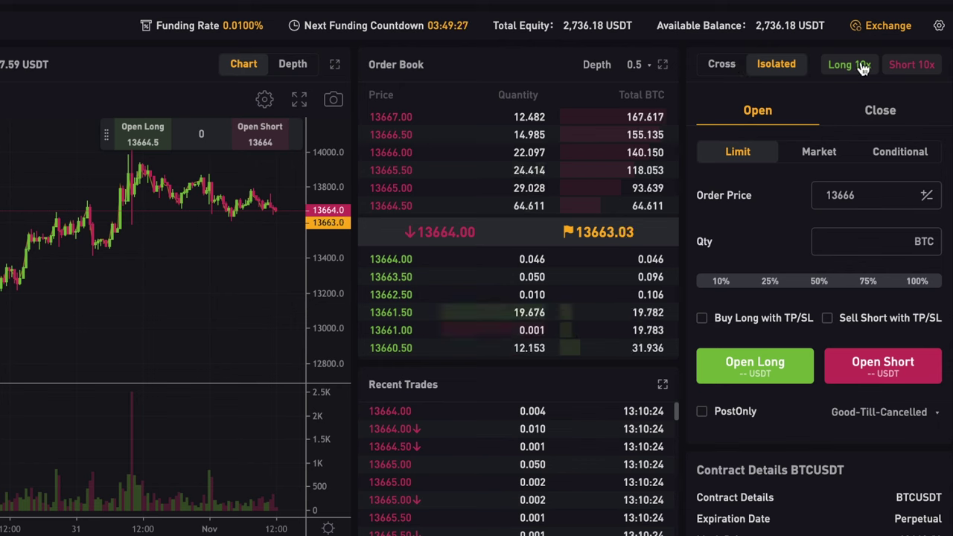
click(849, 64)
mouse_move(765, 128)
mouse_down()
mouse_move(819, 132)
mouse_move(780, 131)
mouse_up()
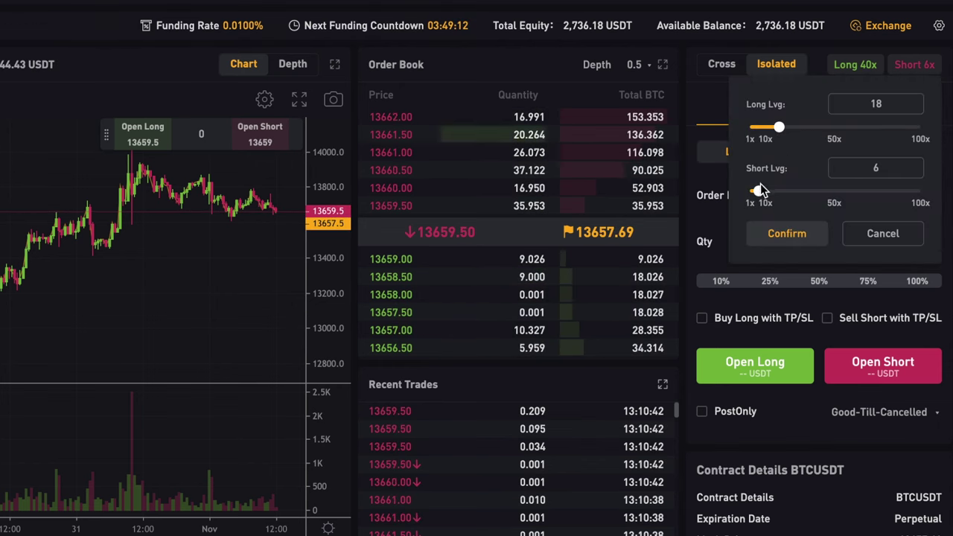
mouse_move(760, 186)
mouse_down()
mouse_move(785, 199)
mouse_move(772, 194)
mouse_up()
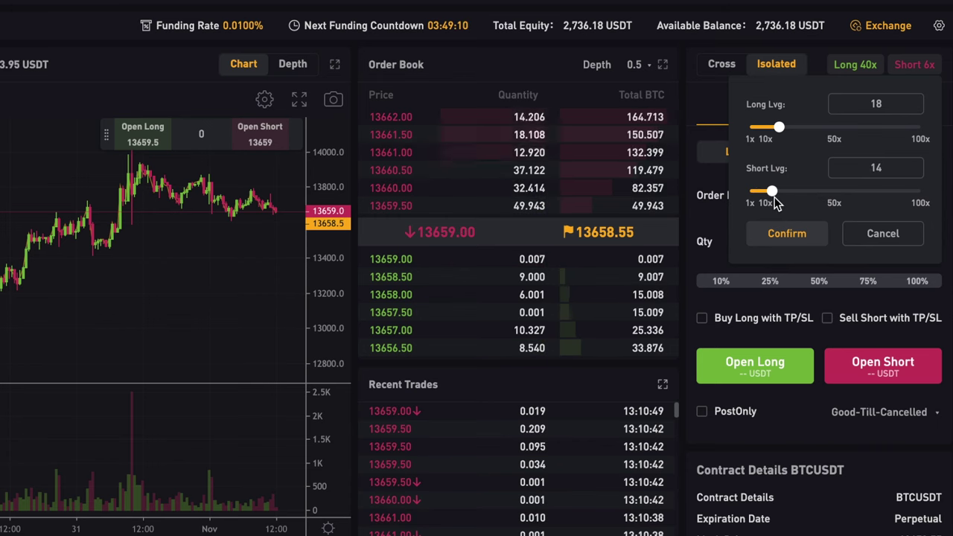
click(789, 236)
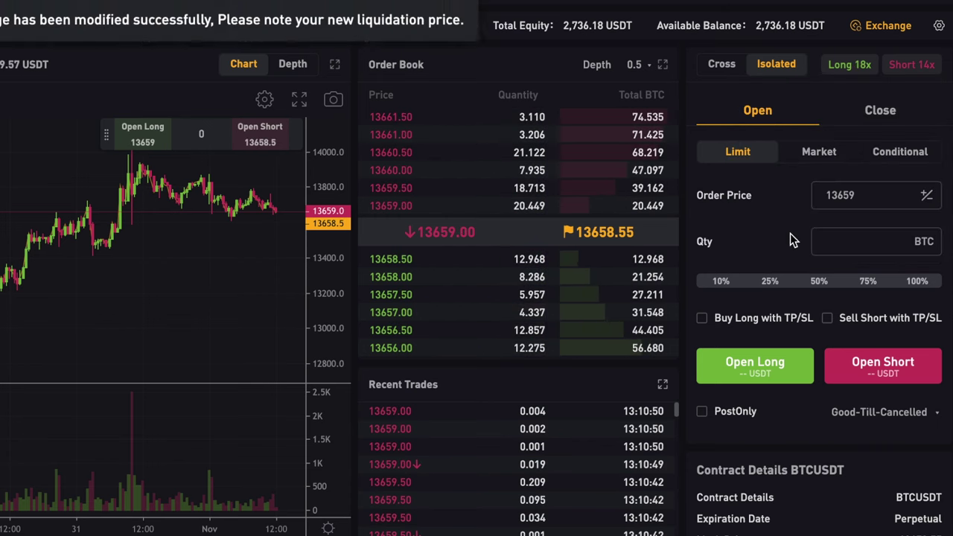
click(818, 151)
Place a 0.01 BTC market long at 18x, then a 0.01 BTC market short at 14x
click(875, 195)
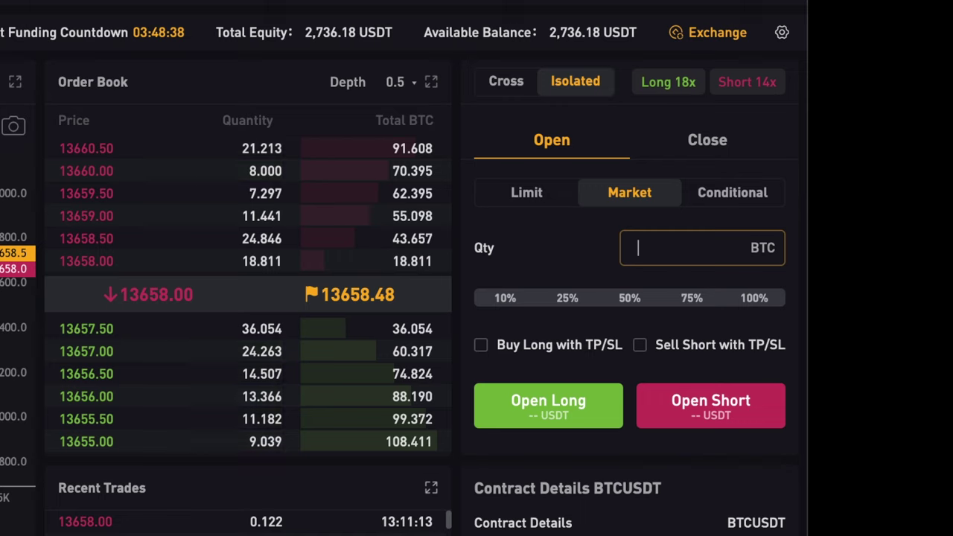
text(0.01)
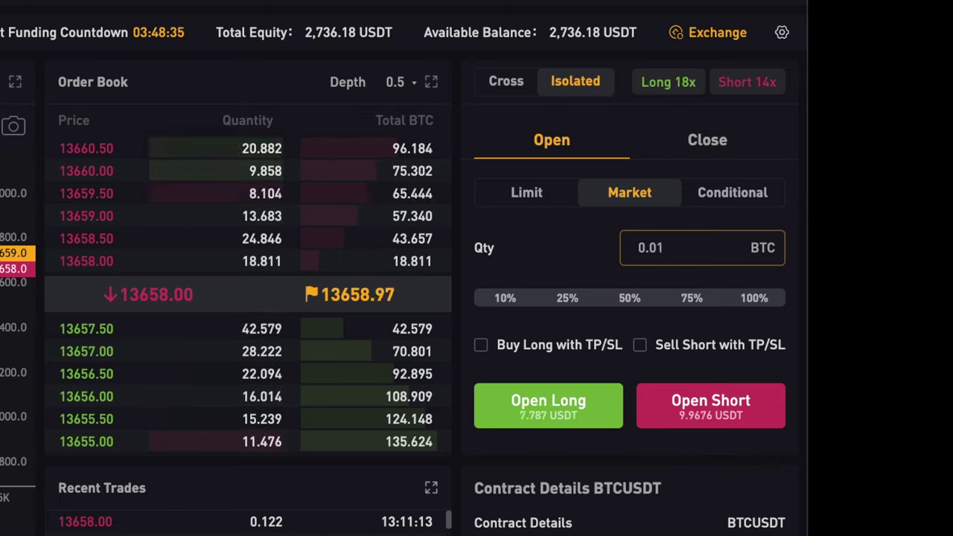
key(BackSpace)
text(1)
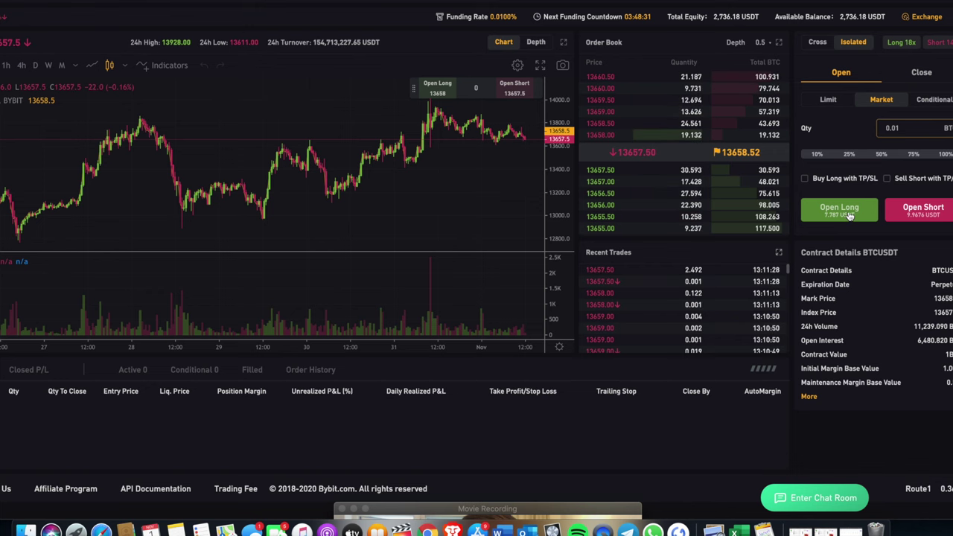
click(564, 417)
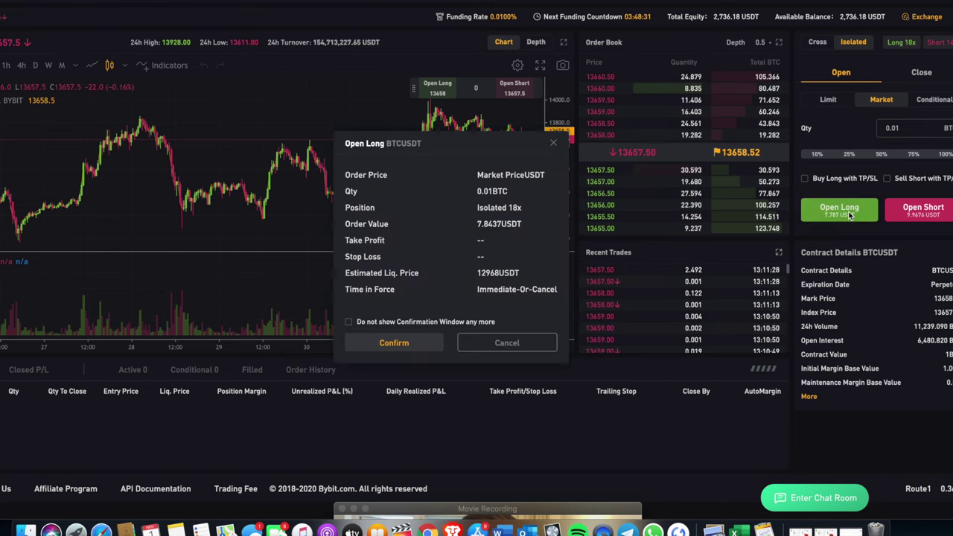
click(418, 345)
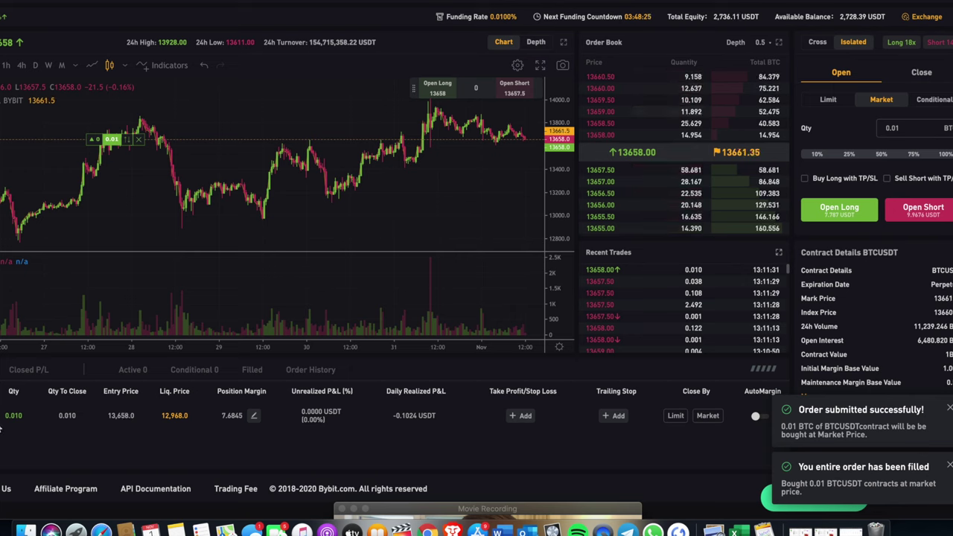
click(922, 207)
click(412, 344)
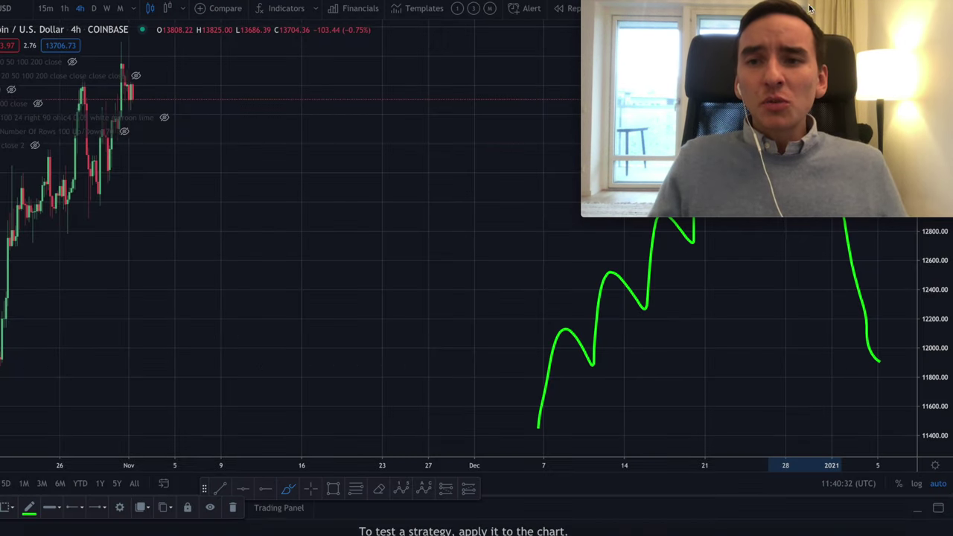
Zoom out the TradingView chart and dismiss the shape drawing tools list
drag(810, 9, 809, 381)
scroll(636, 109, down, 5)
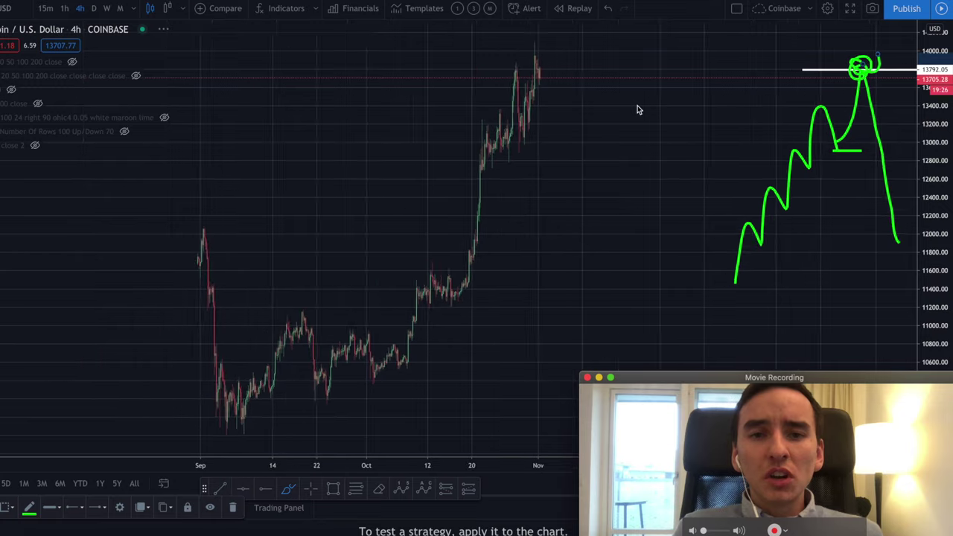
scroll(637, 109, down, 5)
click(1, 98)
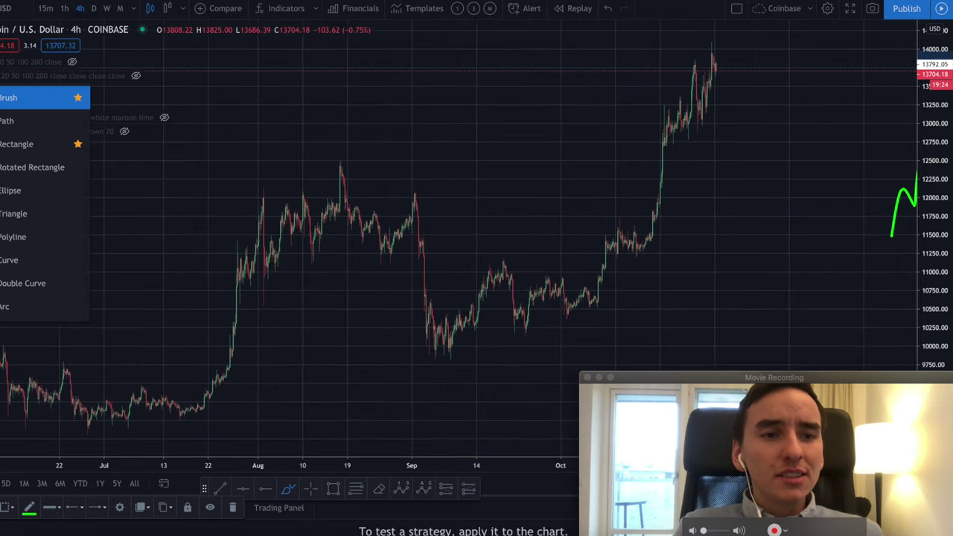
key(Escape)
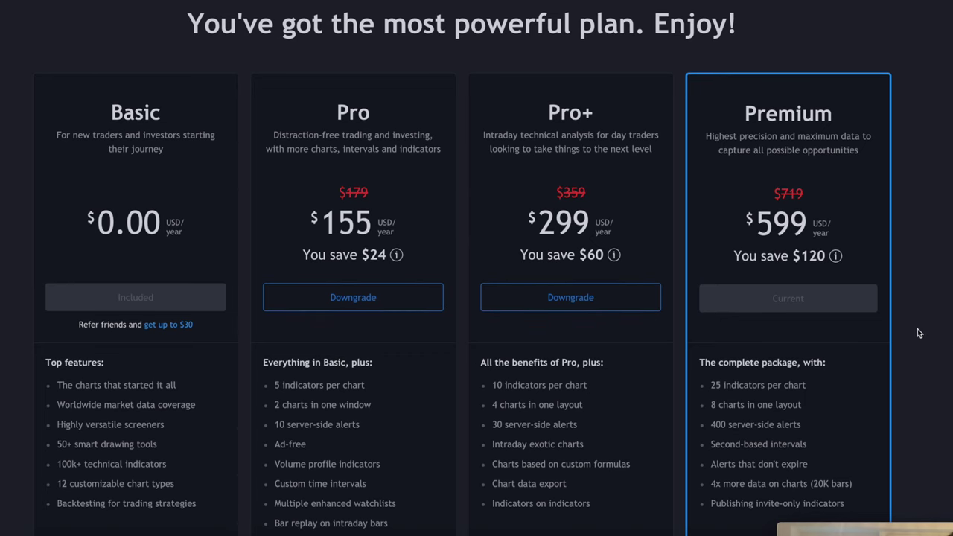